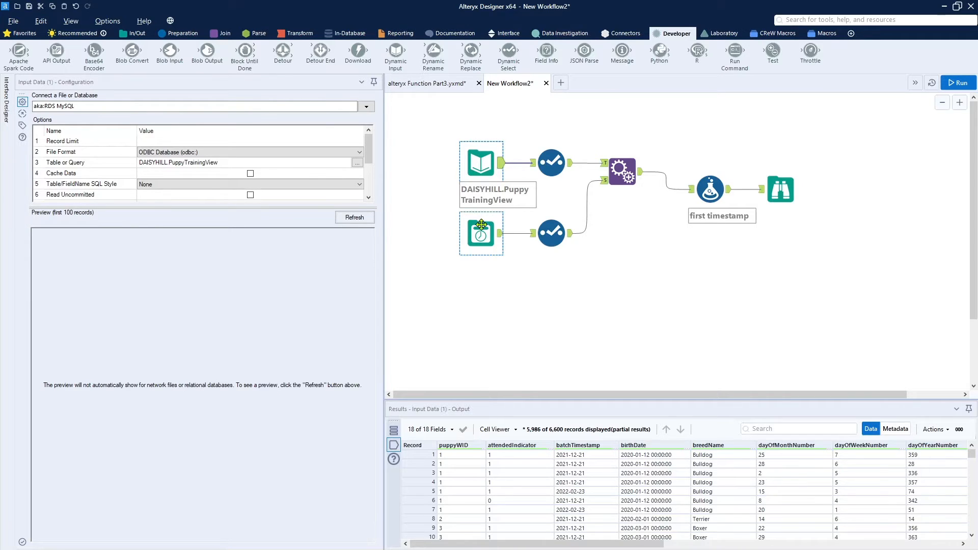
Review the Date Time Now tool's output formats and the configurations of its Select tool, the Append Fields tool and the first timestamp formula.
click(462, 243)
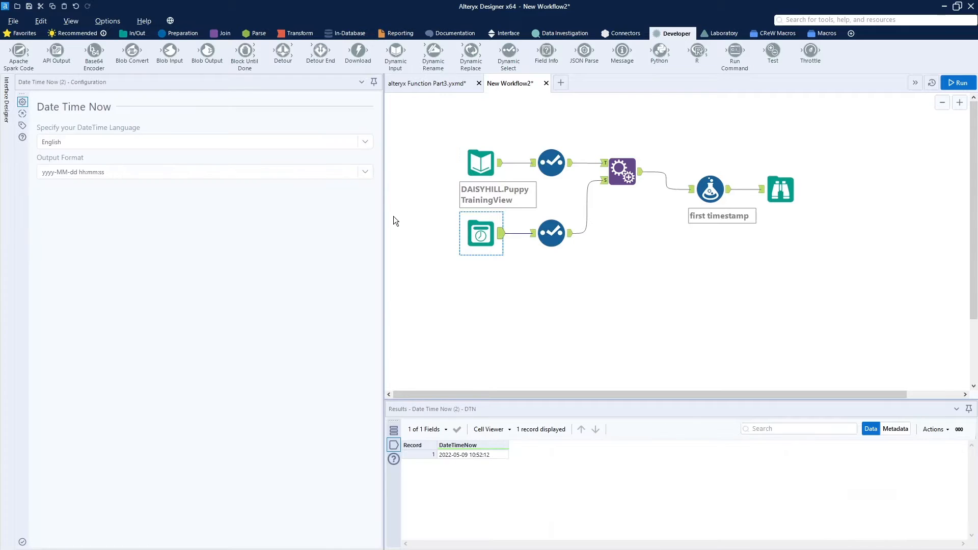
click(135, 35)
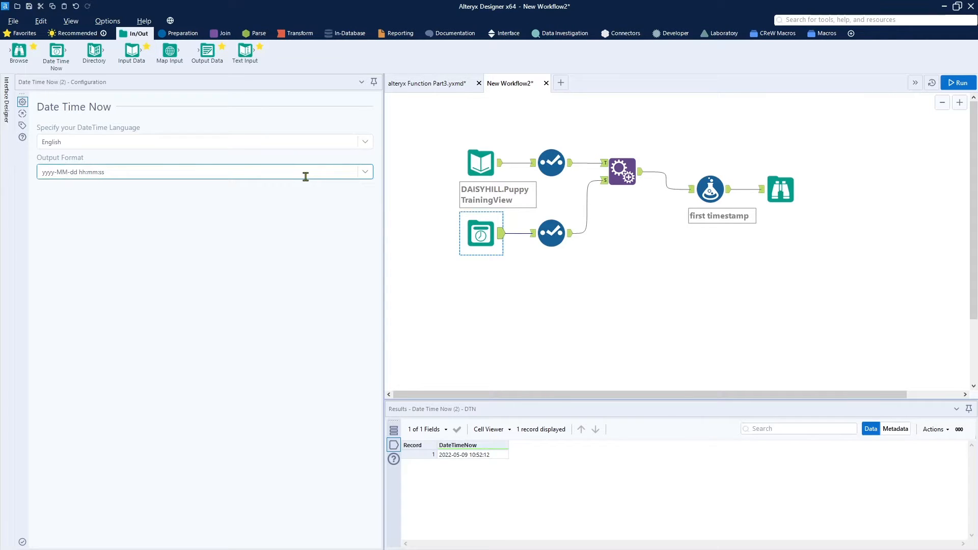
click(362, 175)
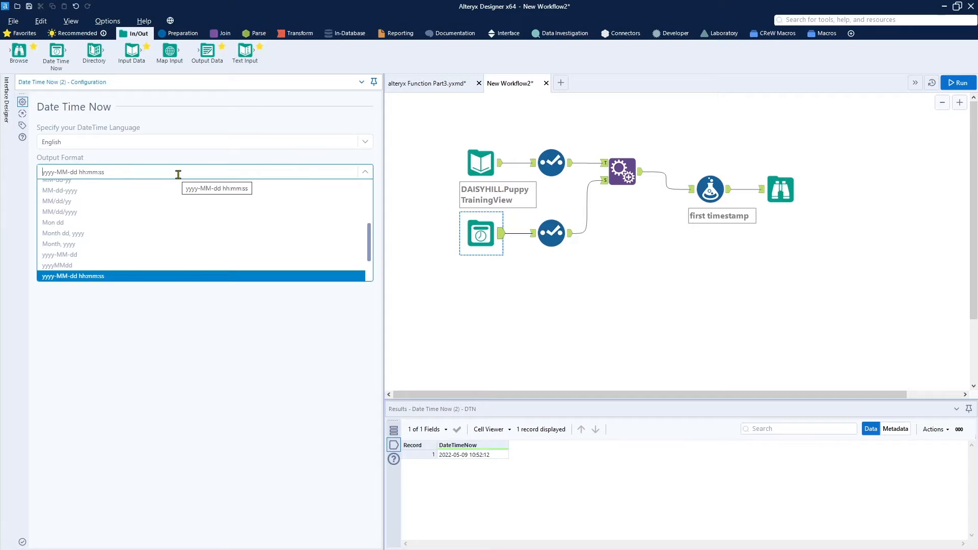
click(552, 234)
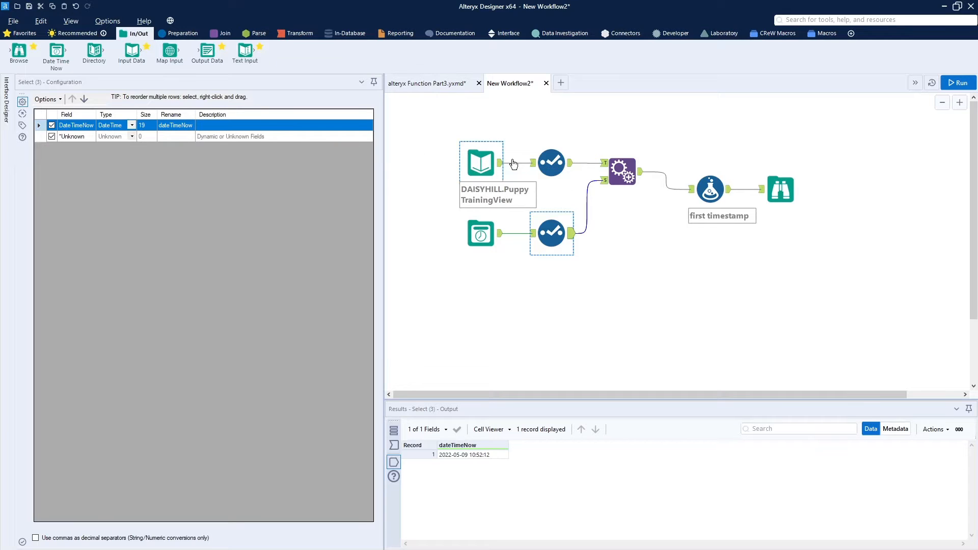
click(641, 172)
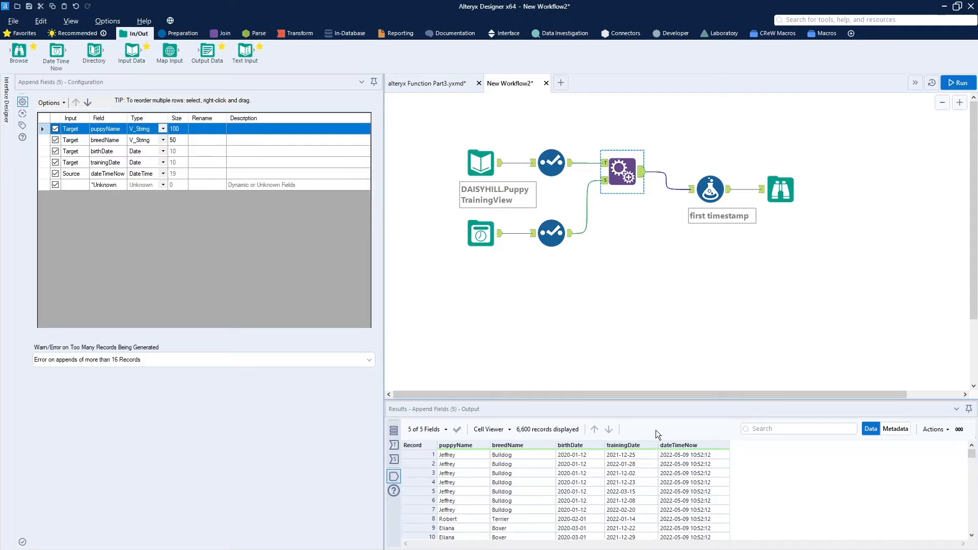
click(713, 192)
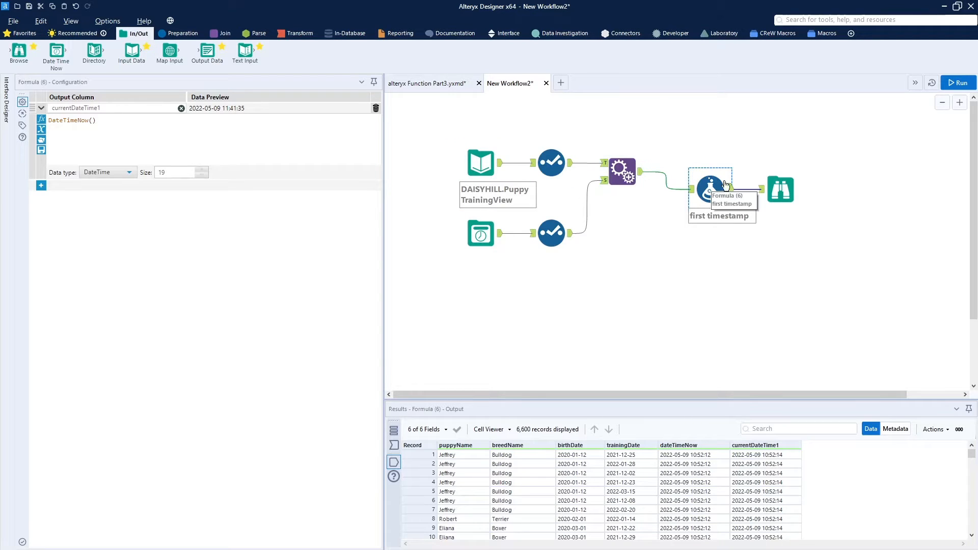
Compare the dateTimeNow and currentDateTime1 field profiles side by side in the Browse tool.
click(788, 189)
mouse_move(167, 211)
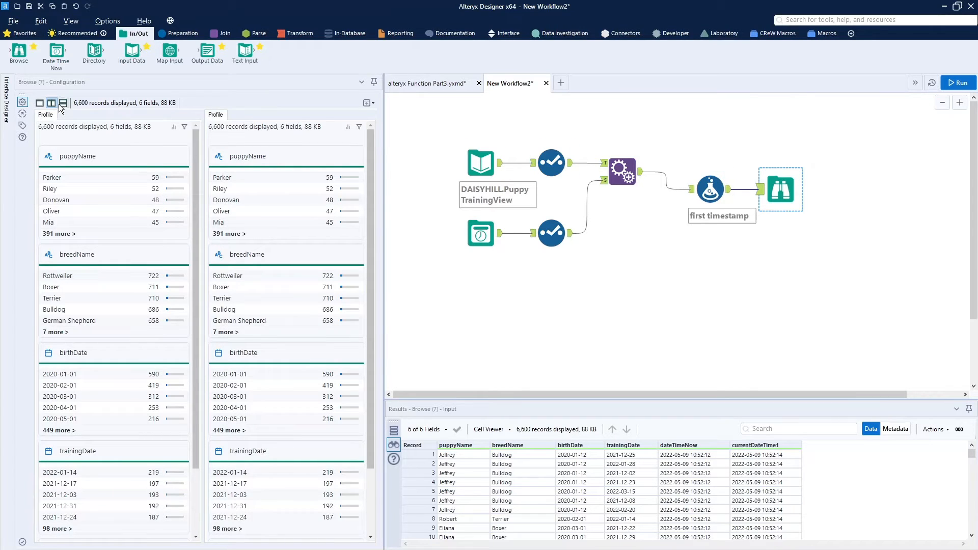
scroll(75, 271, down, 3)
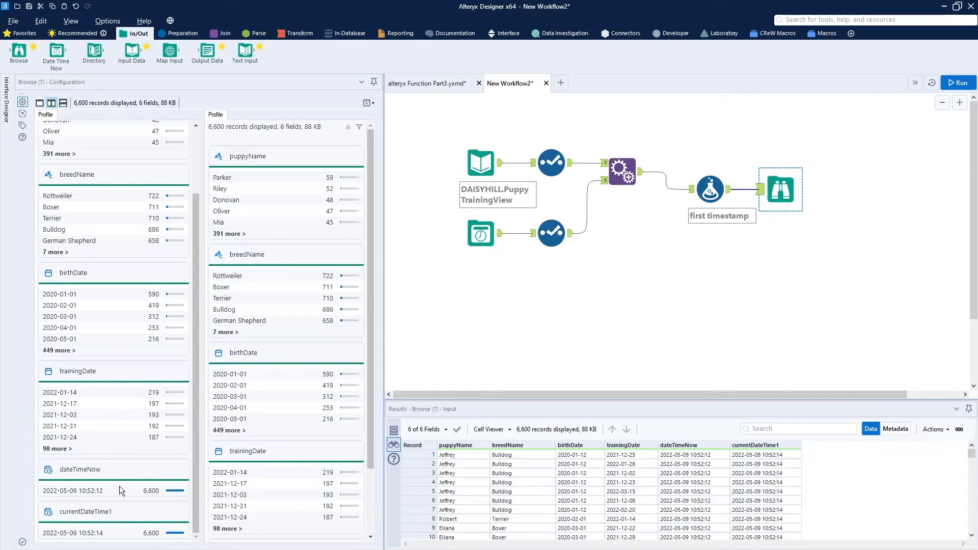
click(78, 471)
scroll(282, 397, down, 3)
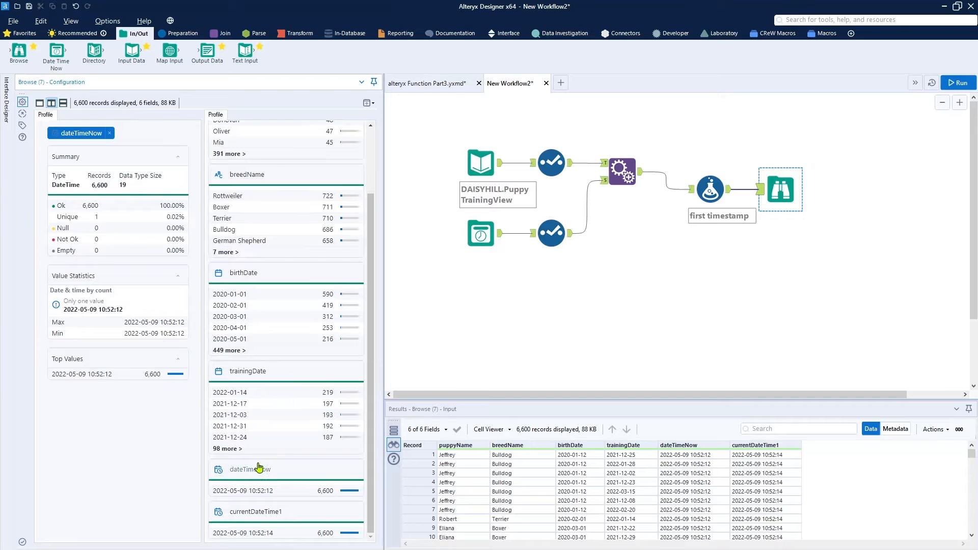
click(249, 514)
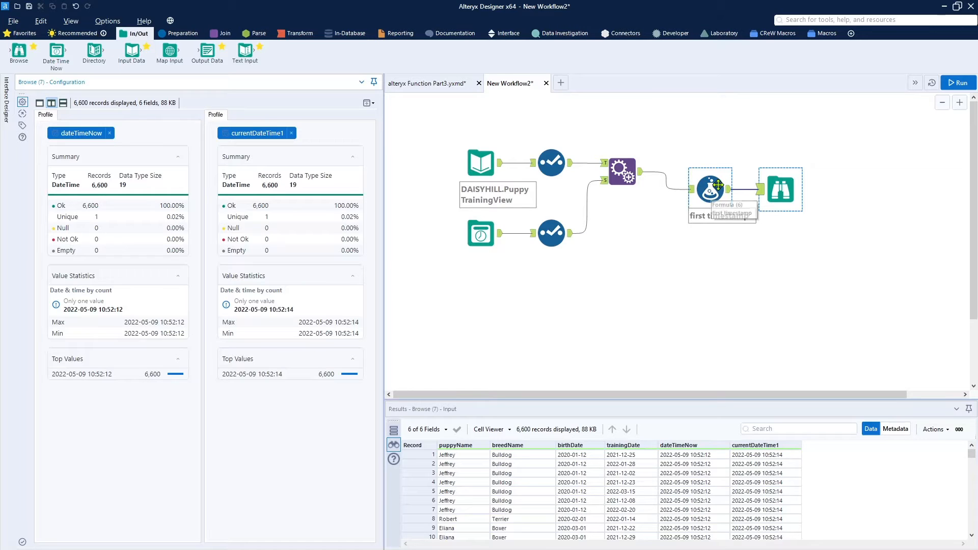
Move the Browse tool farther from the first timestamp formula to leave room between them.
drag(776, 184, 830, 186)
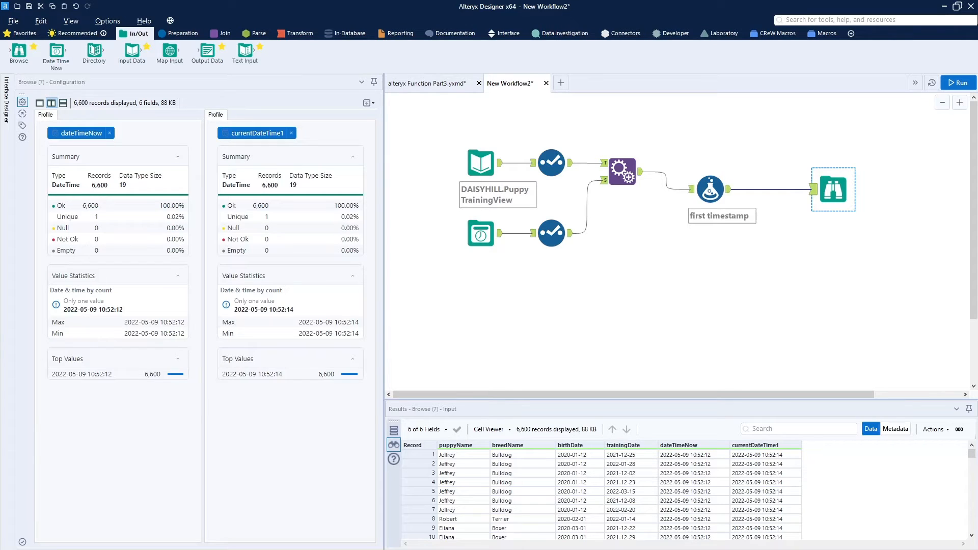
Switch to the web browser and review the CReW Macro Support article and the Chaos Reigns Within macro download and installation instructions.
drag(0, 40, 731, 33)
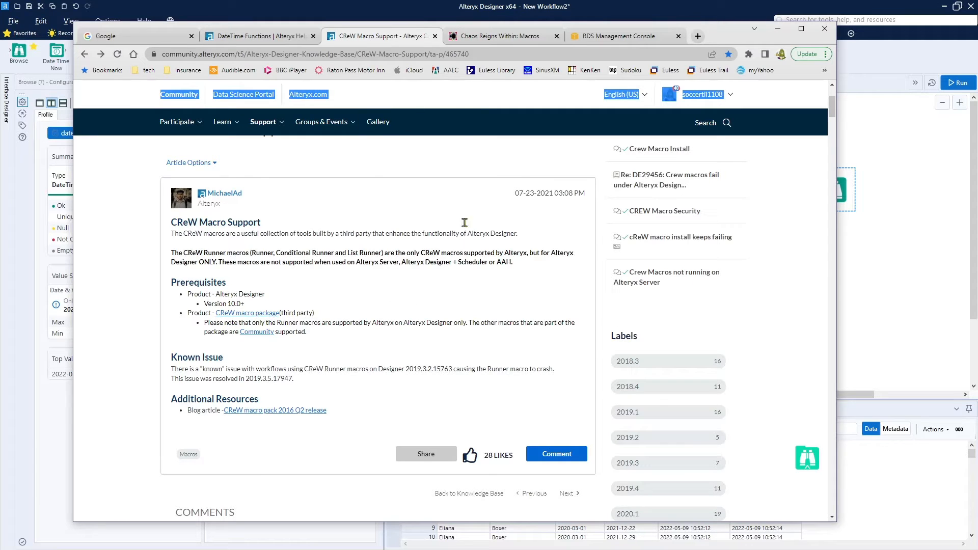
click(514, 39)
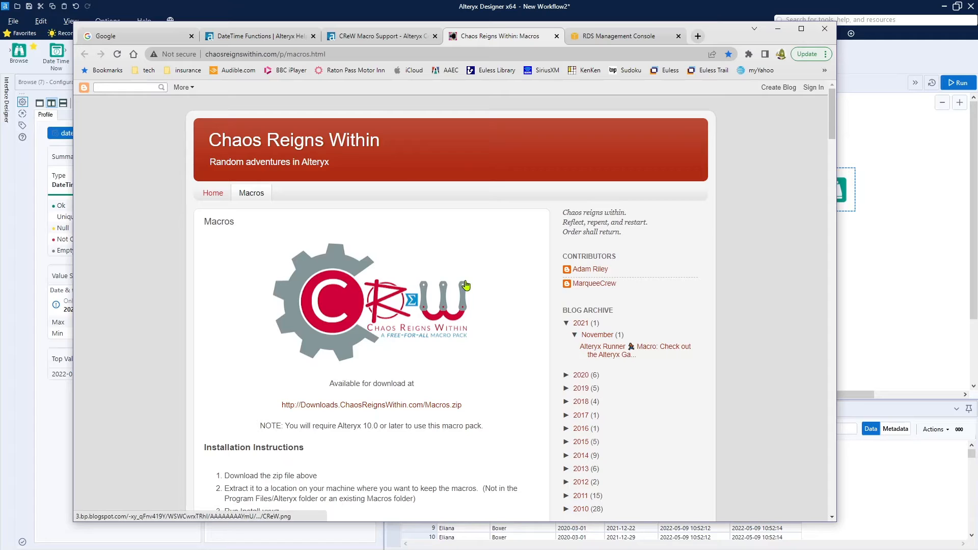
scroll(466, 285, down, 3)
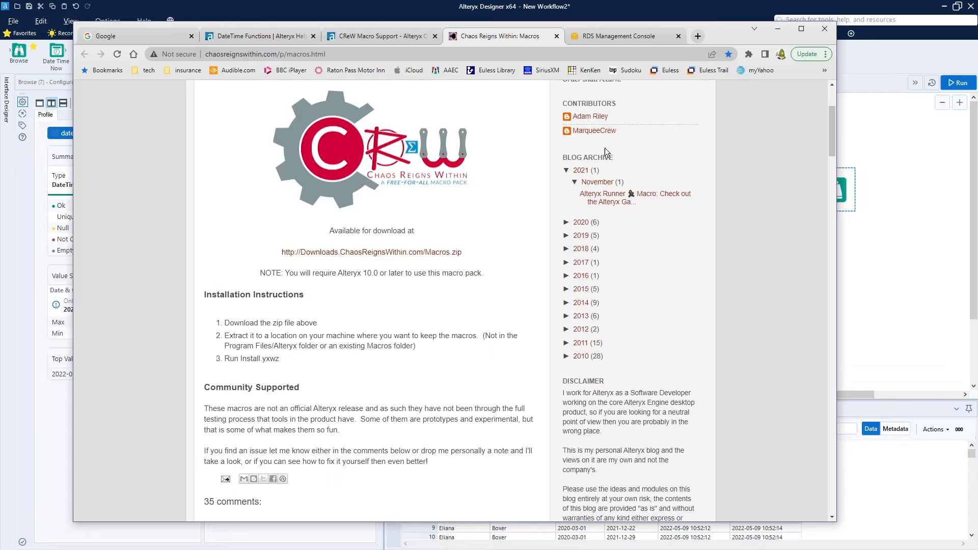
drag(721, 33, 0, 26)
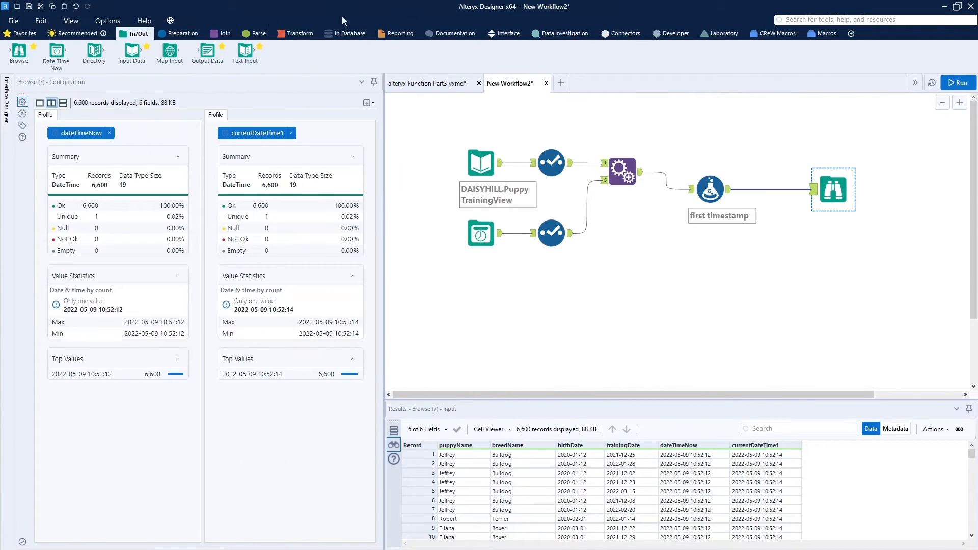
Look through the CReW Macros and Developer tool palettes for a tool that delays the workflow.
click(782, 34)
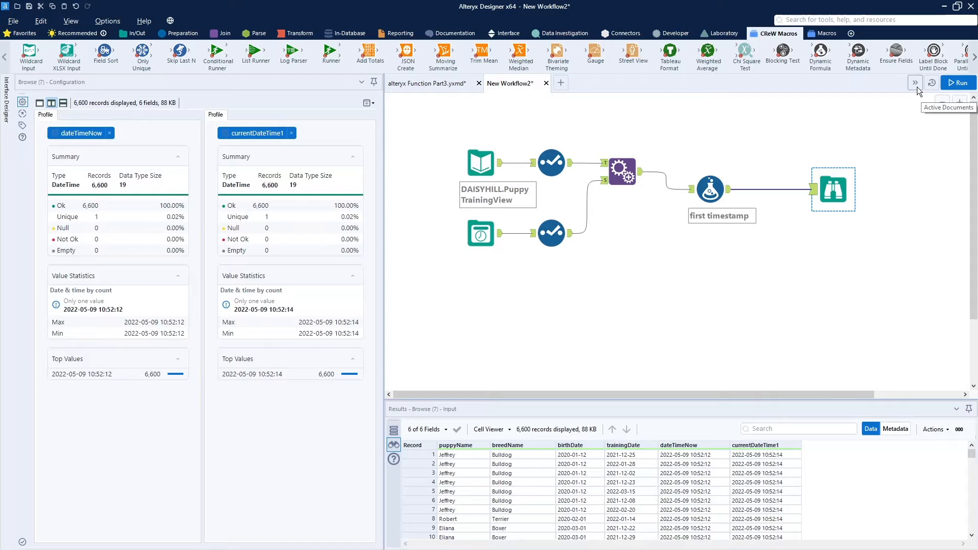
click(973, 62)
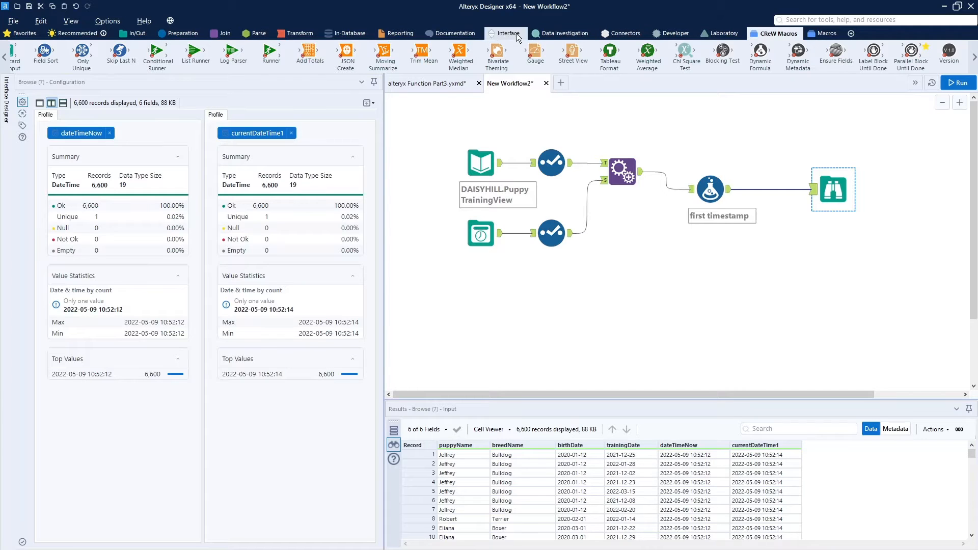
click(668, 33)
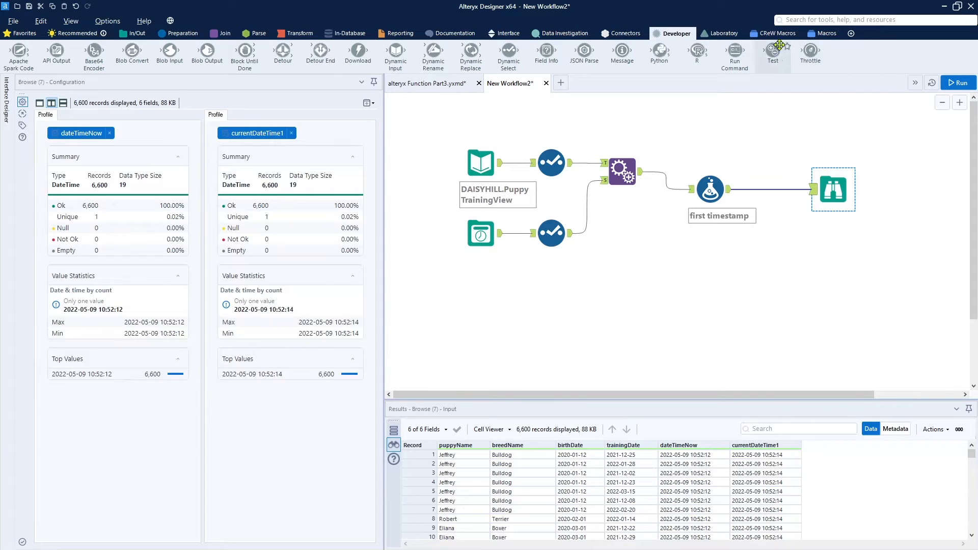
click(777, 34)
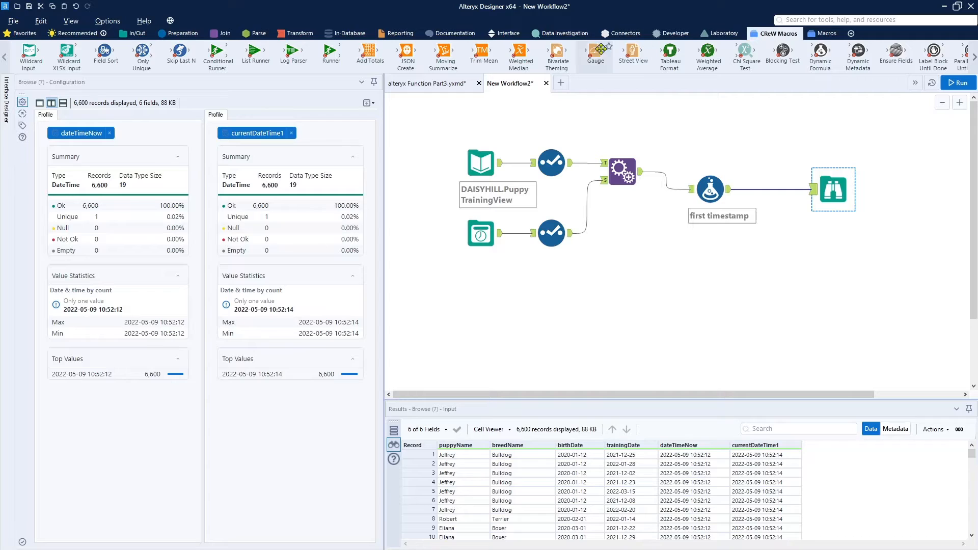
click(973, 58)
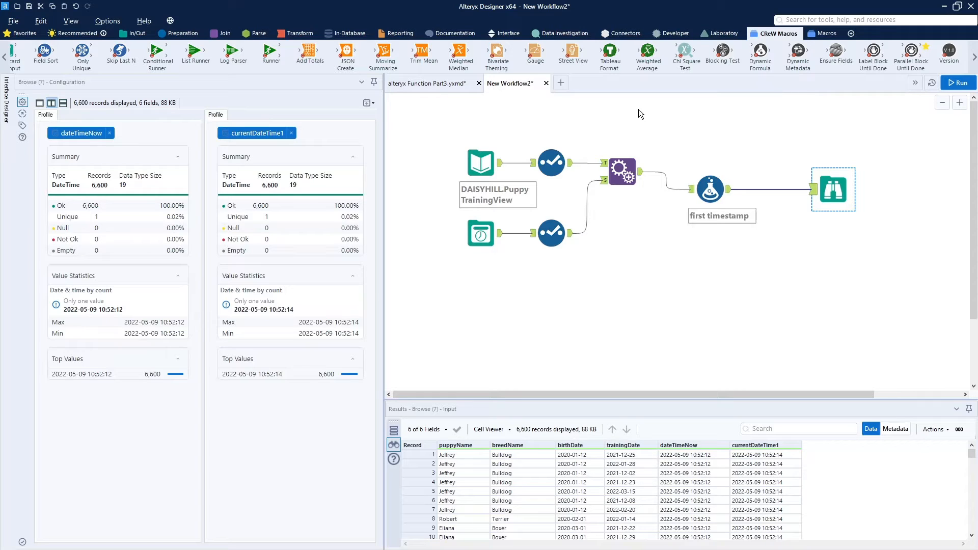
Switch to the alteryx Function Part3.yxmd workflow and inspect the Select Records and Wait A Second settings in the delay date time now container.
click(451, 87)
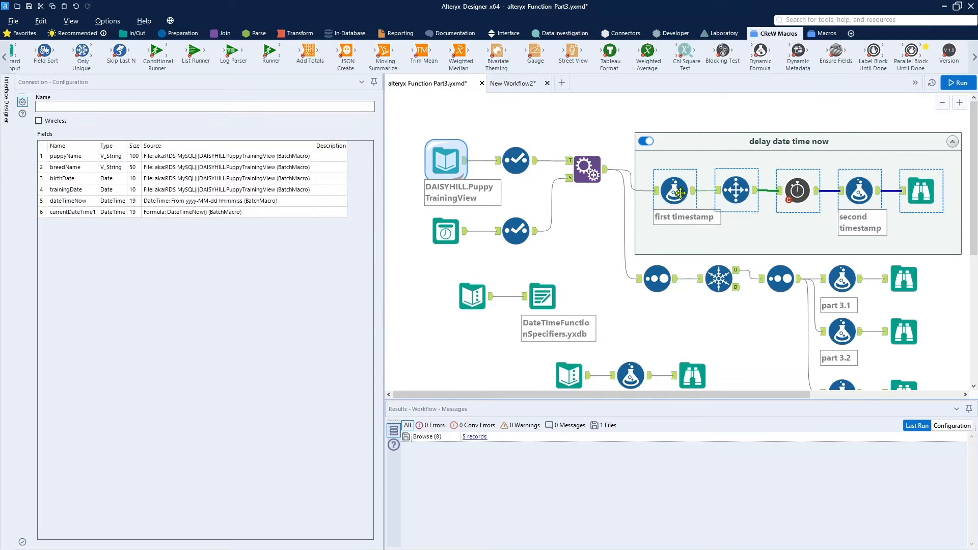
click(742, 191)
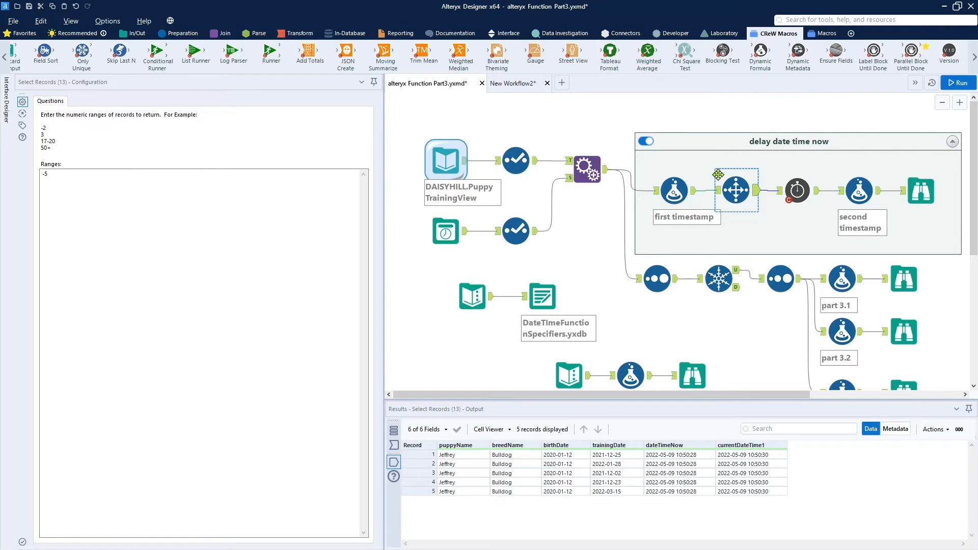
click(798, 186)
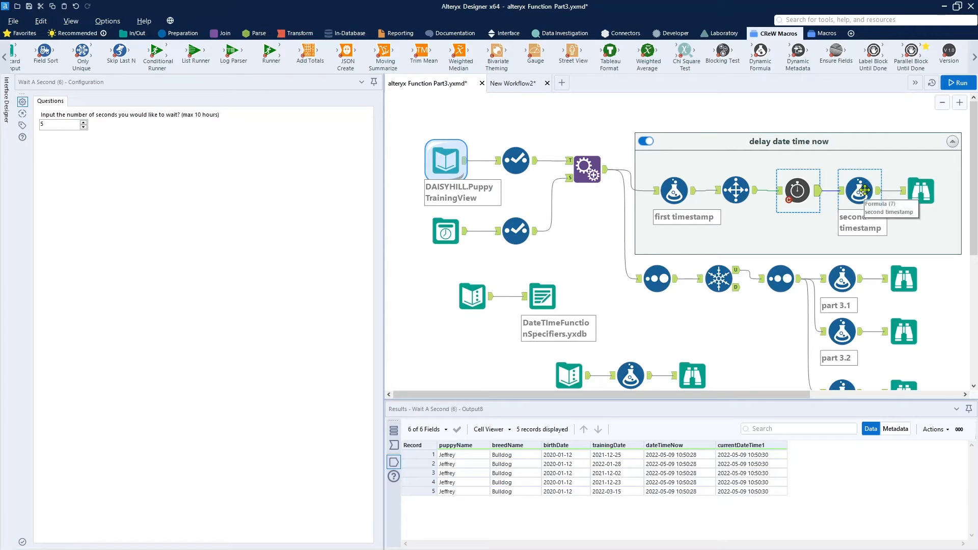
Examine the delayed branch's Browse results, including the currentDateTime2 values and the currentDate field profile.
click(927, 190)
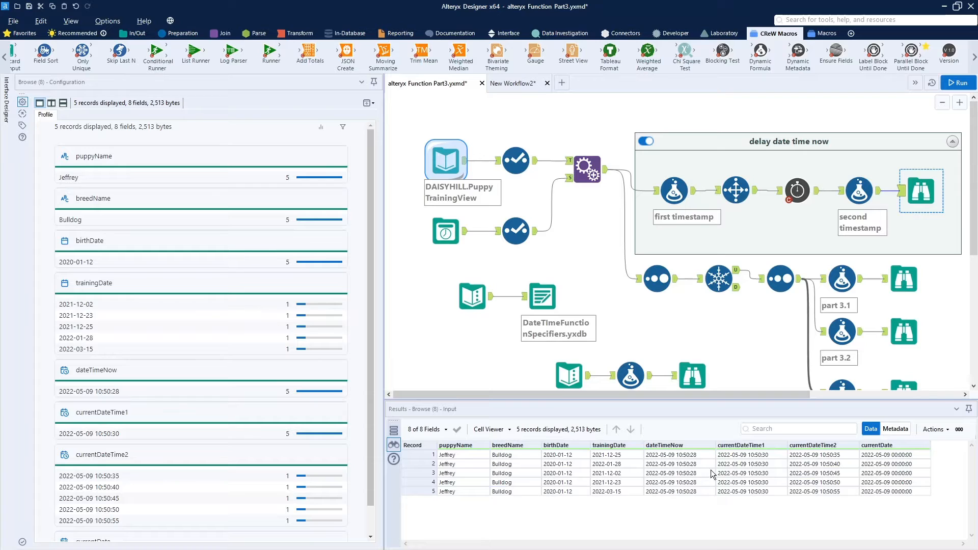
scroll(243, 456, down, 2)
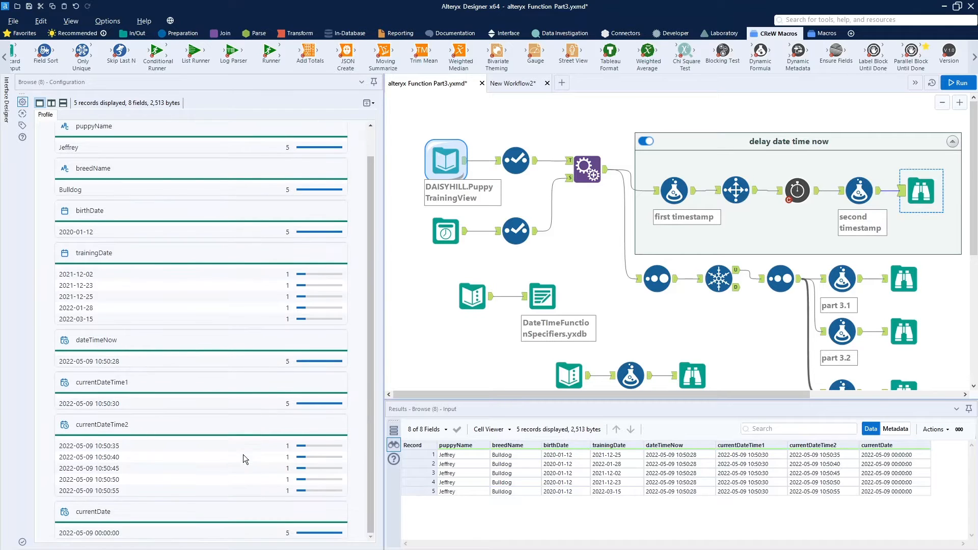
click(99, 470)
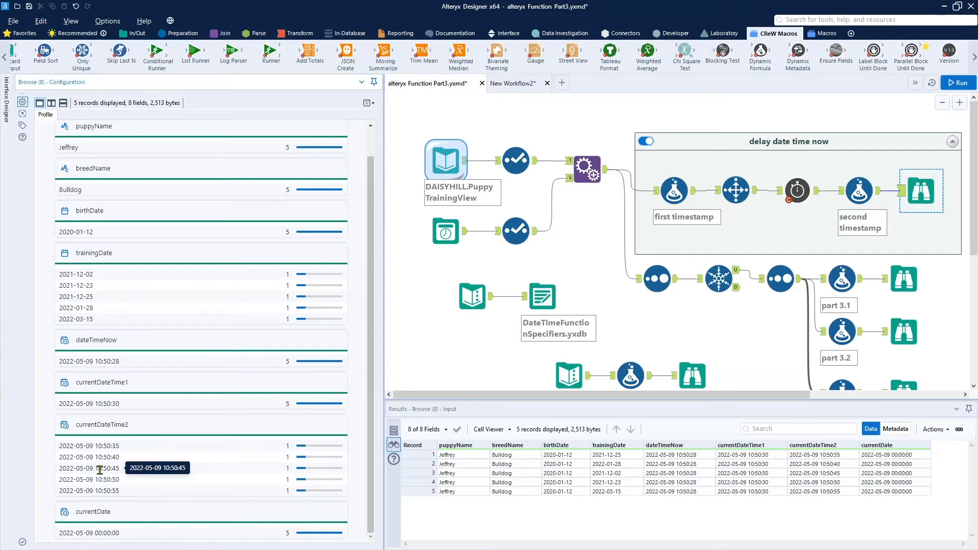
click(103, 521)
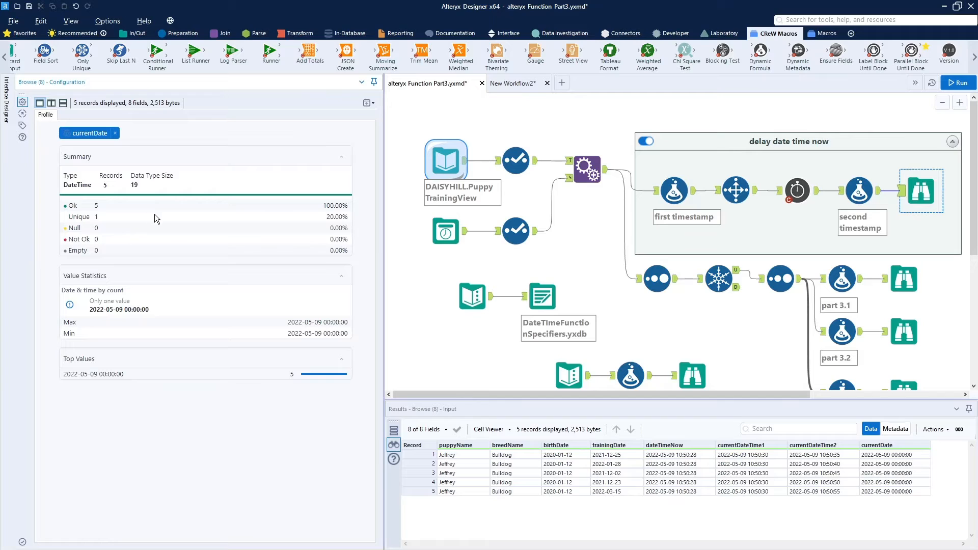
Inspect the currentDateTime2 and currentDate expressions in the second timestamp formula, collapsing the currentDate expression when done.
click(877, 199)
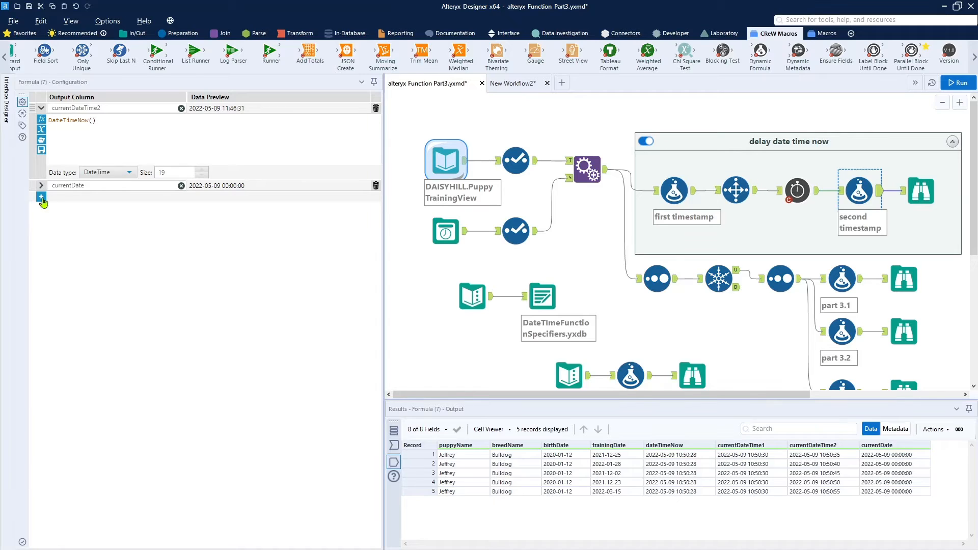
click(40, 185)
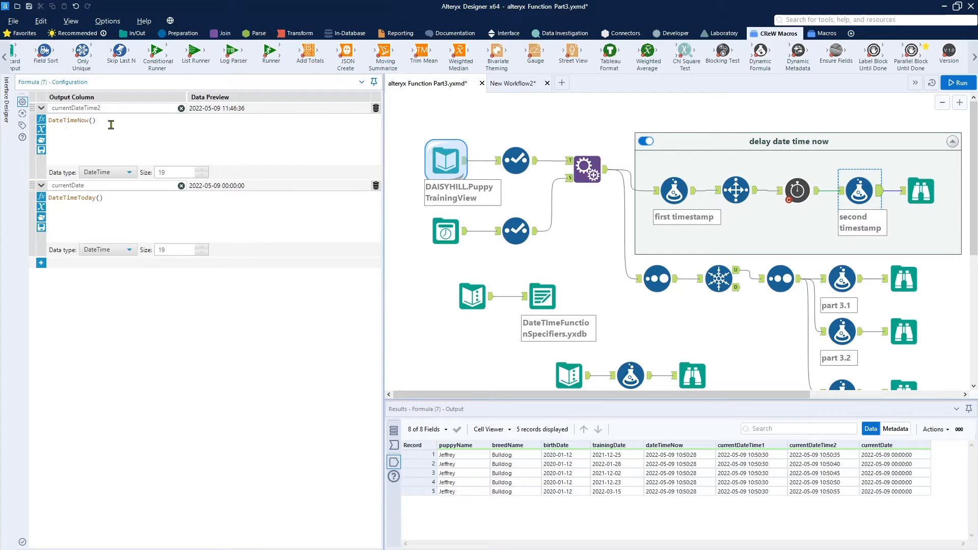
click(41, 185)
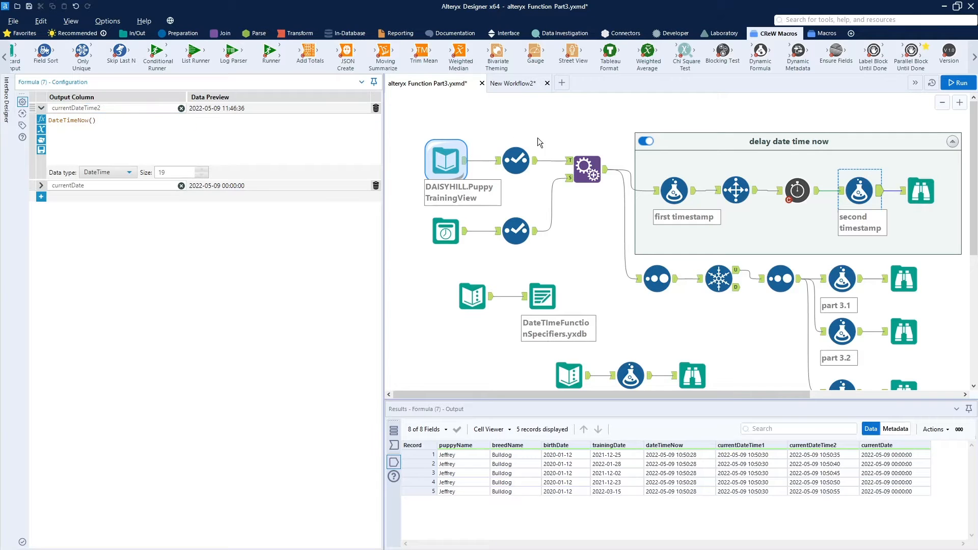
Examine the currentDateTime2 field profile in the delayed branch's Browse tool.
click(920, 191)
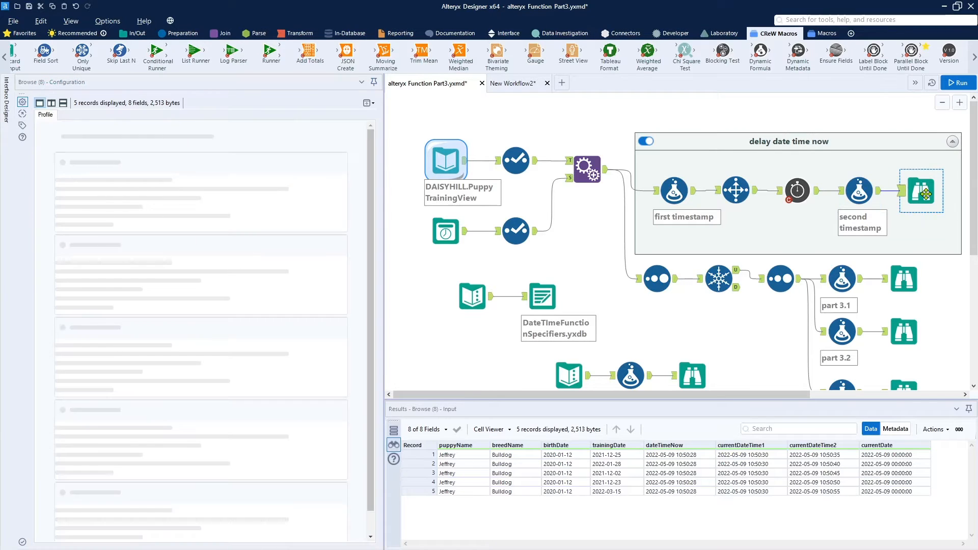
scroll(212, 231, down, 1)
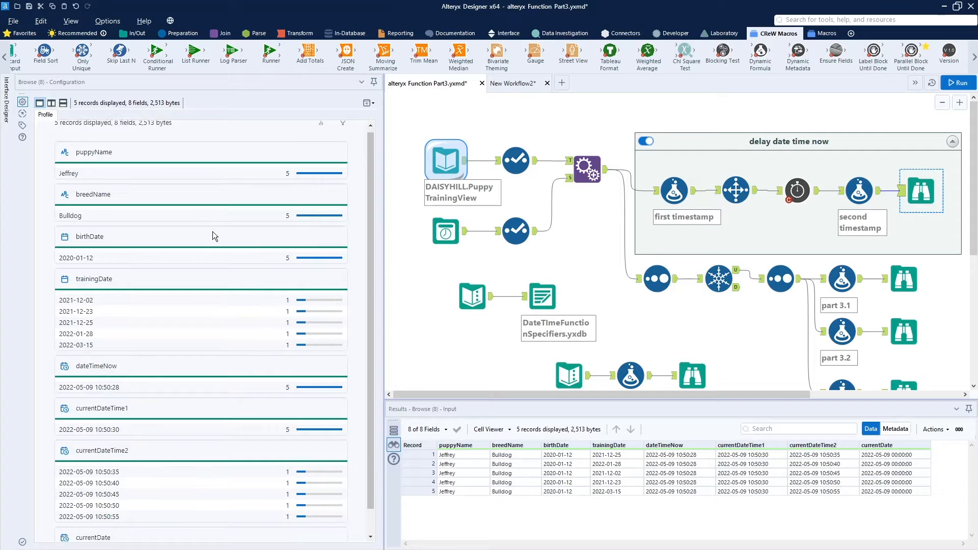
click(109, 422)
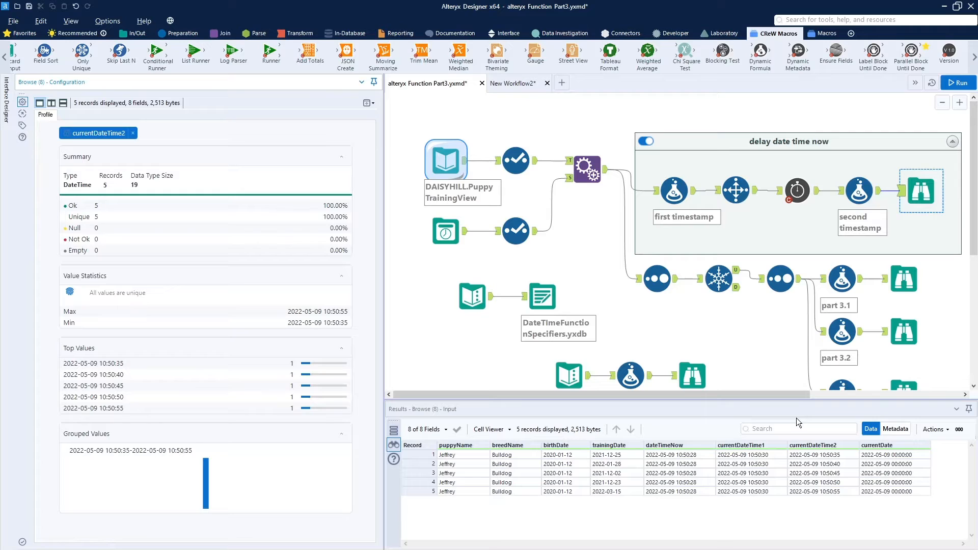
Recheck the Wait A Second delay setting and the second timestamp formula that follows it.
click(800, 194)
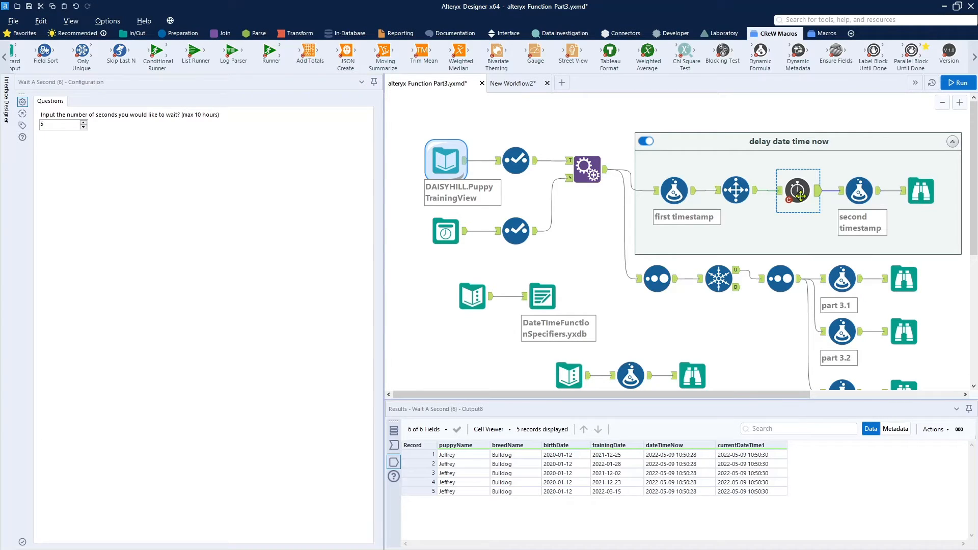
click(860, 192)
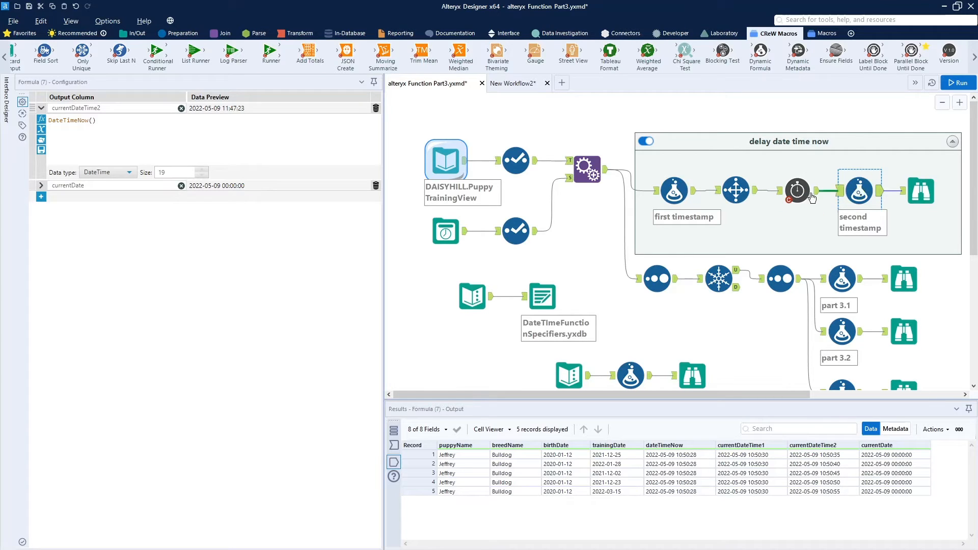
Expand the currentDate expression in the second timestamp formula, and open the Text Input holding the date-time specifiers.
click(42, 187)
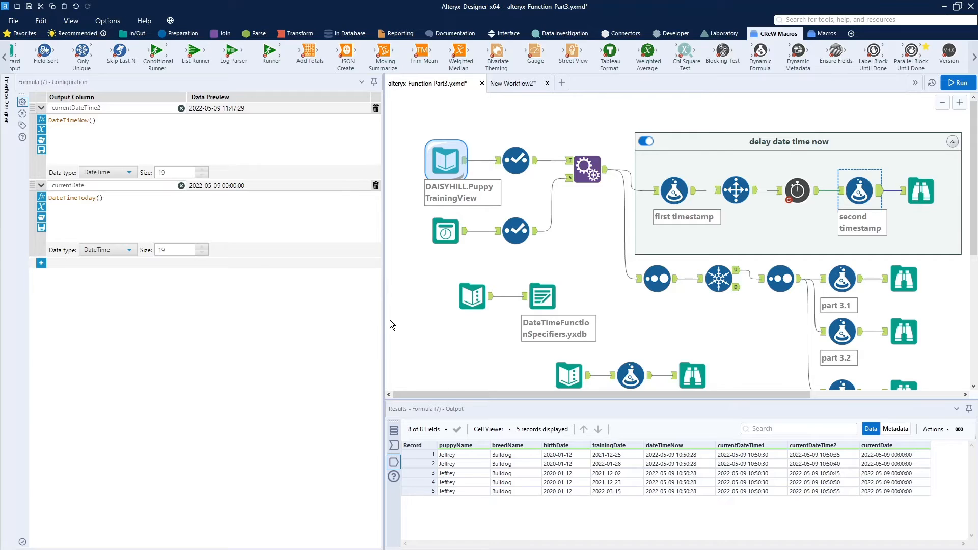
scroll(399, 324, down, 4)
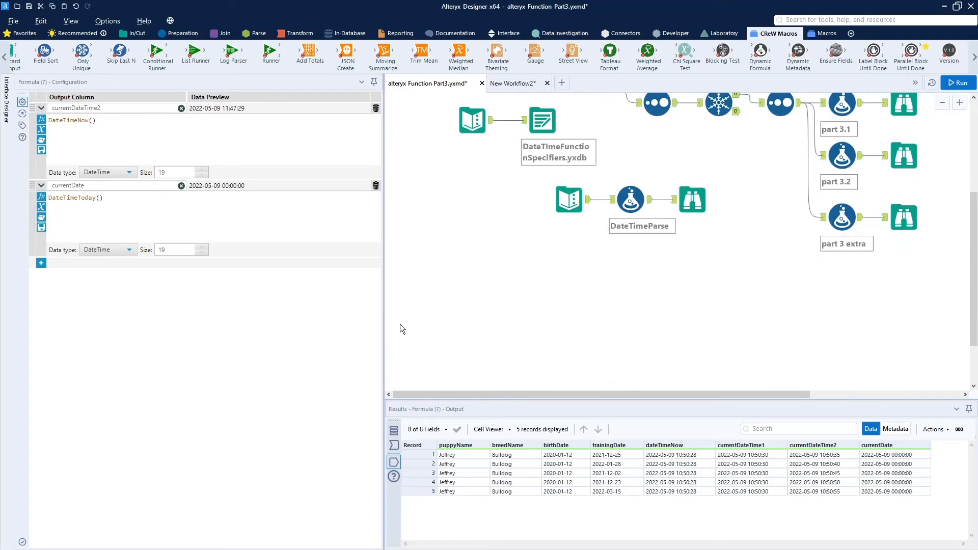
scroll(400, 324, up, 2)
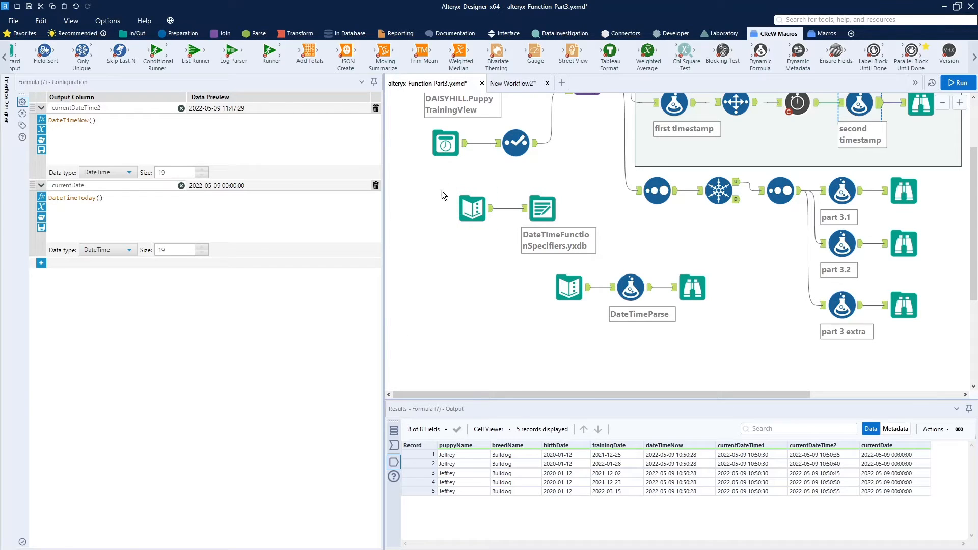
click(477, 206)
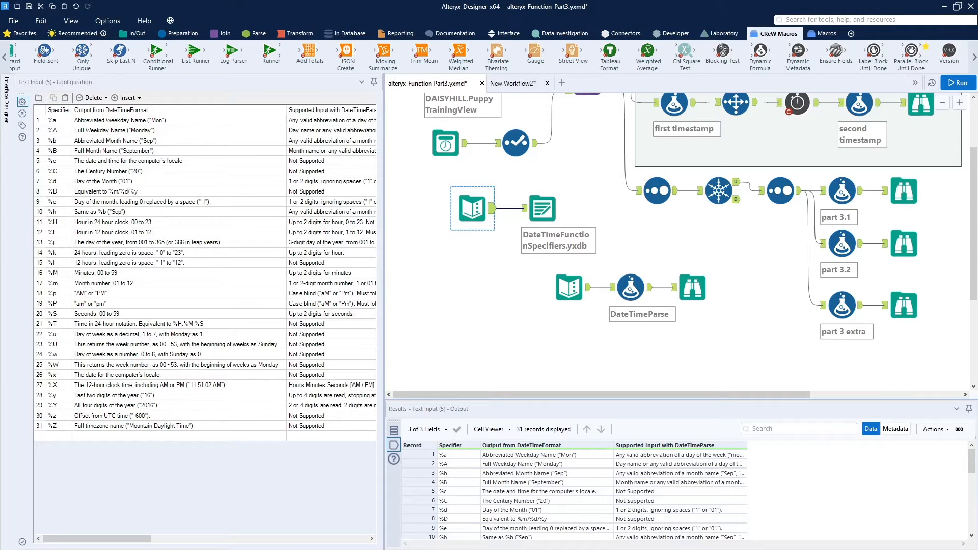
Switch to the browser and examine the Specifiers table on the Alteryx DateTime Functions help page.
drag(0, 8, 742, 34)
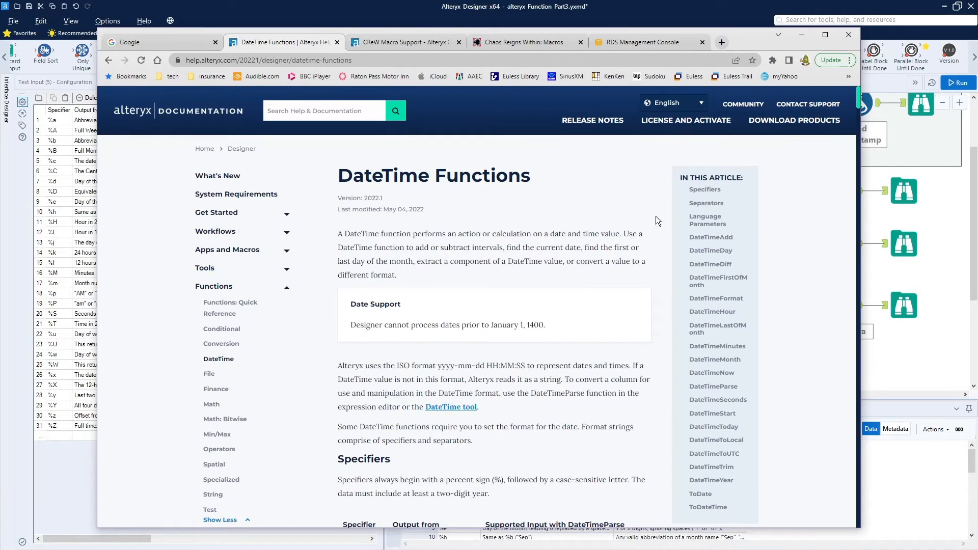
scroll(631, 265, down, 3)
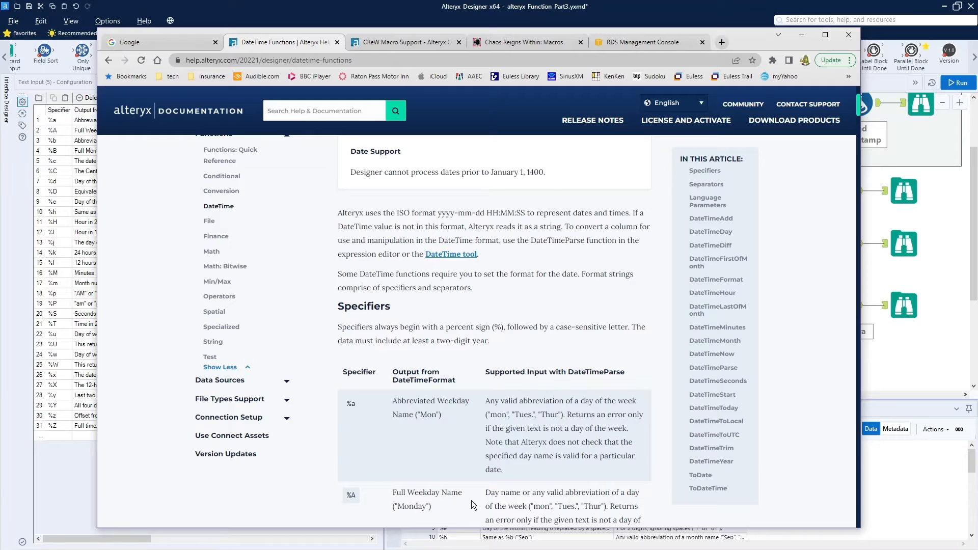
scroll(395, 486, down, 6)
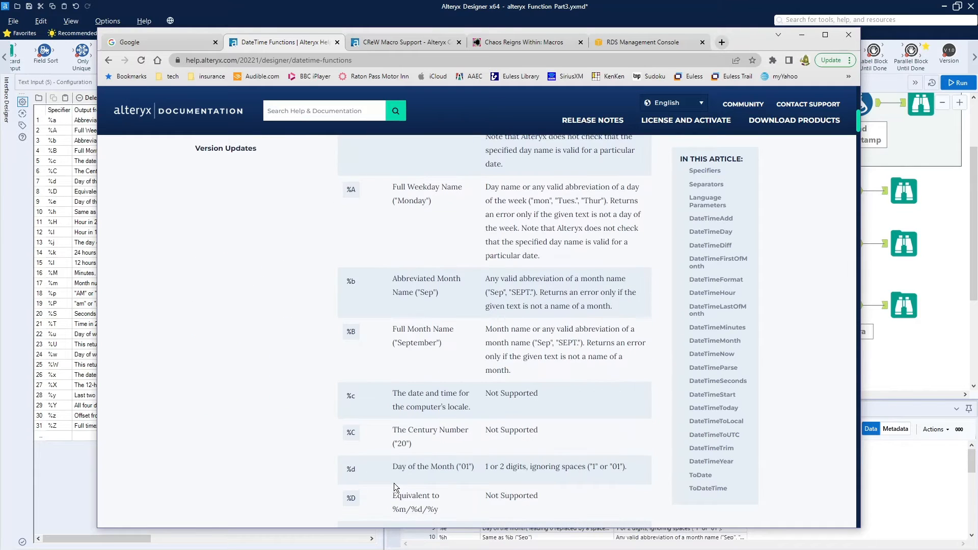
scroll(395, 487, down, 20)
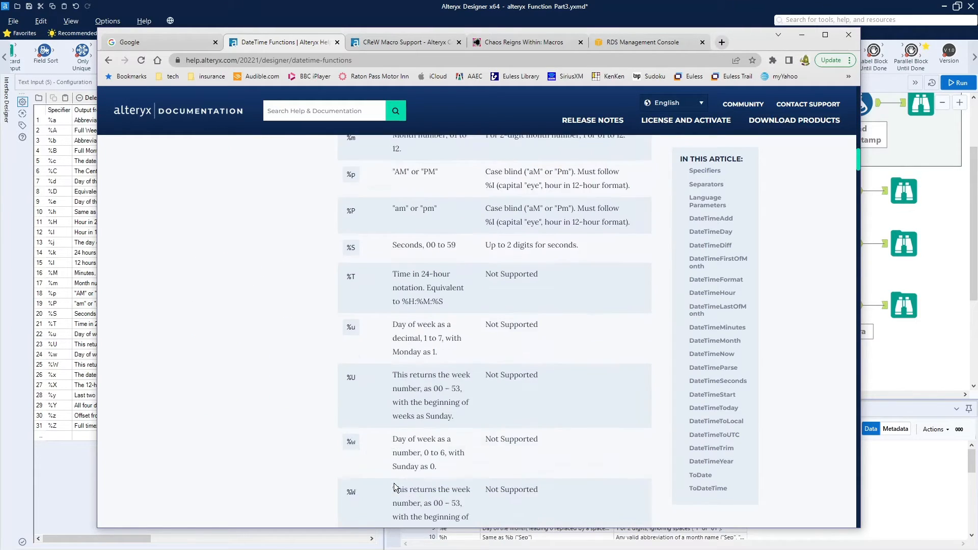
scroll(395, 487, down, 13)
scroll(395, 486, up, 15)
scroll(396, 488, up, 20)
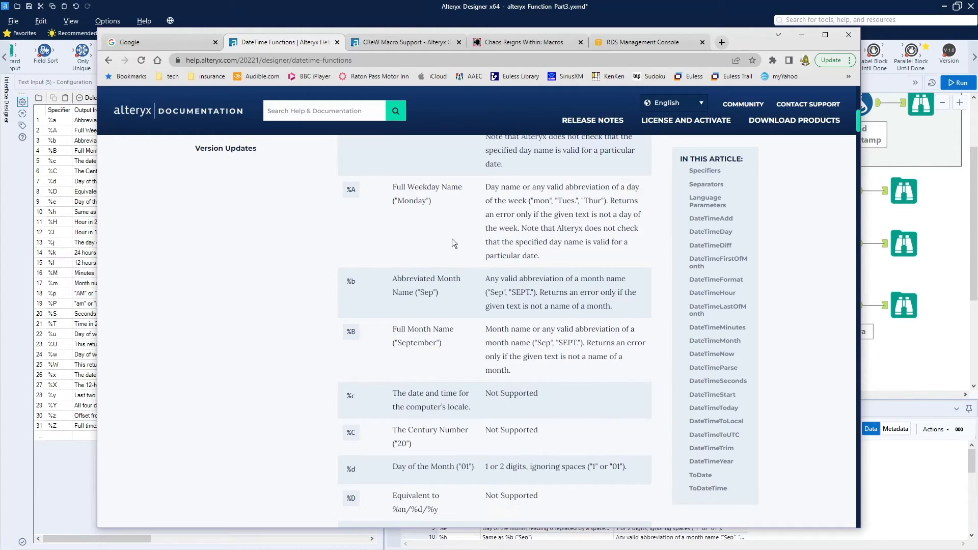
scroll(451, 238, up, 8)
scroll(452, 238, up, 1)
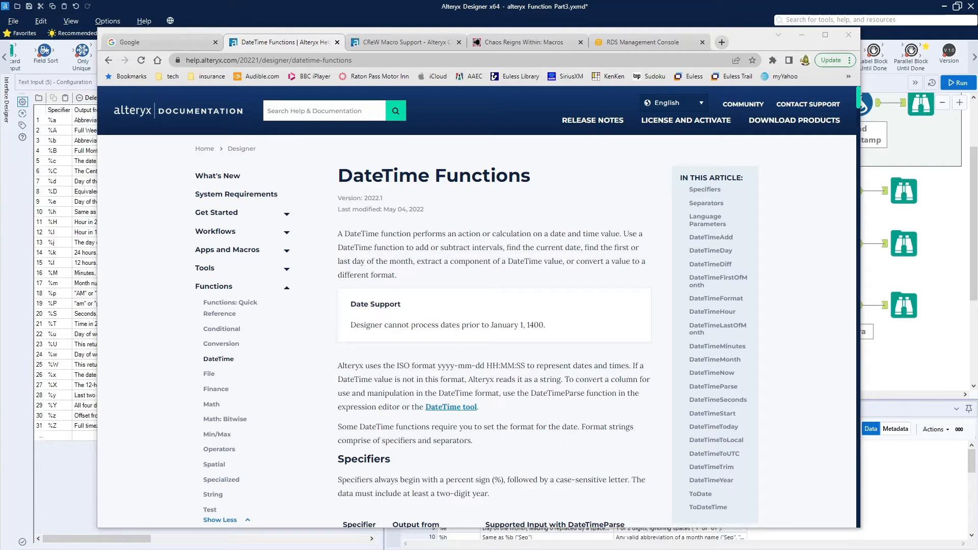
Switch to OneNote and examine the specifier table on the Date Time Formats page, moving its window out of view when done.
drag(0, 6, 738, 33)
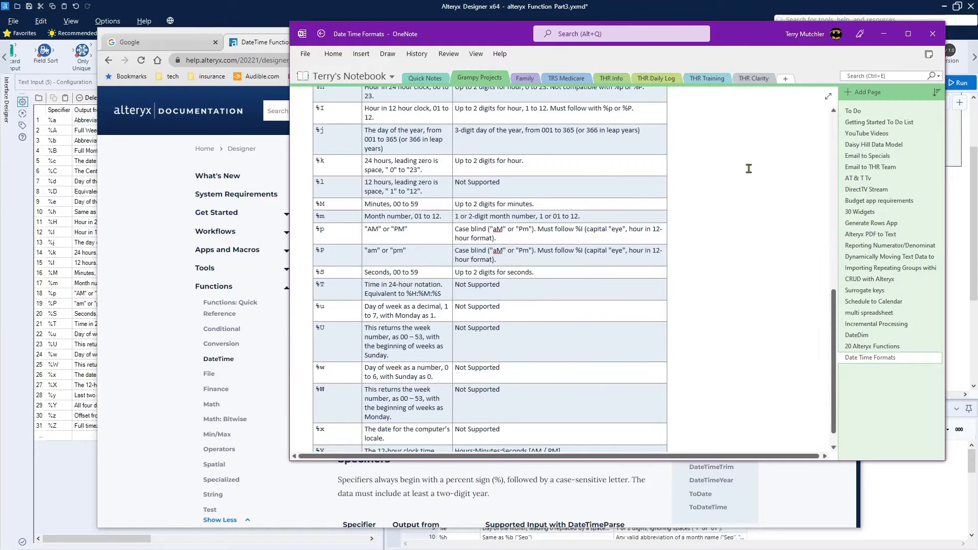
scroll(748, 169, down, 3)
scroll(748, 169, up, 10)
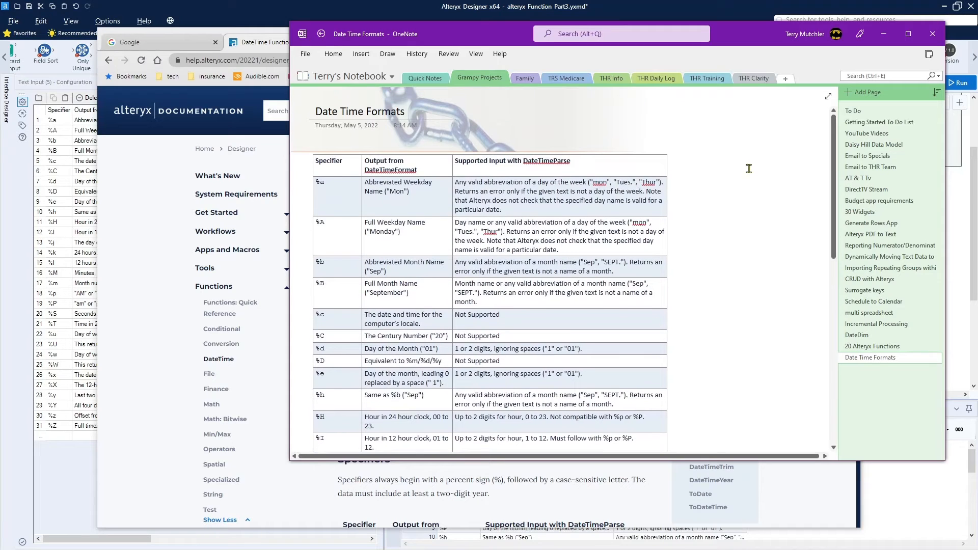
scroll(748, 169, down, 10)
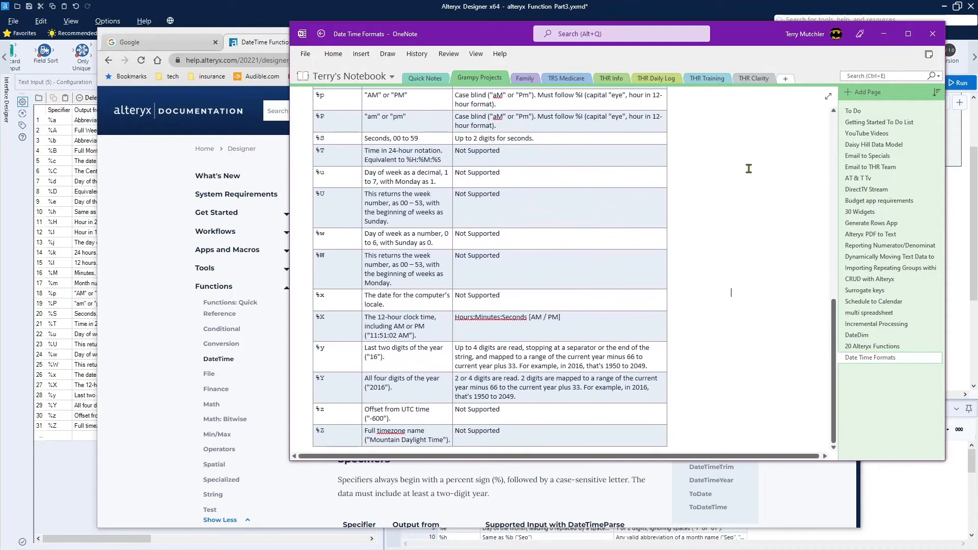
scroll(749, 169, up, 10)
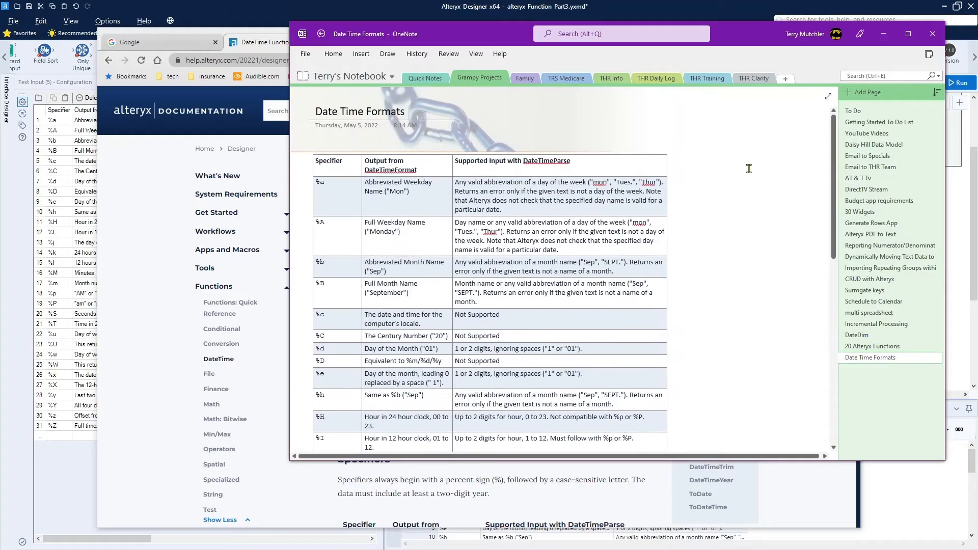
scroll(748, 169, down, 2)
scroll(748, 169, down, 6)
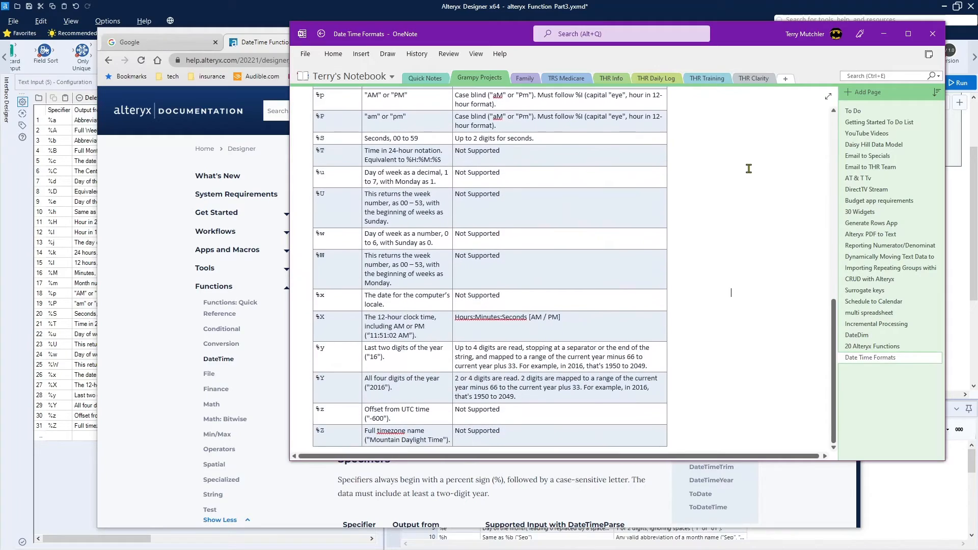
scroll(749, 169, up, 10)
drag(748, 30, 0, 92)
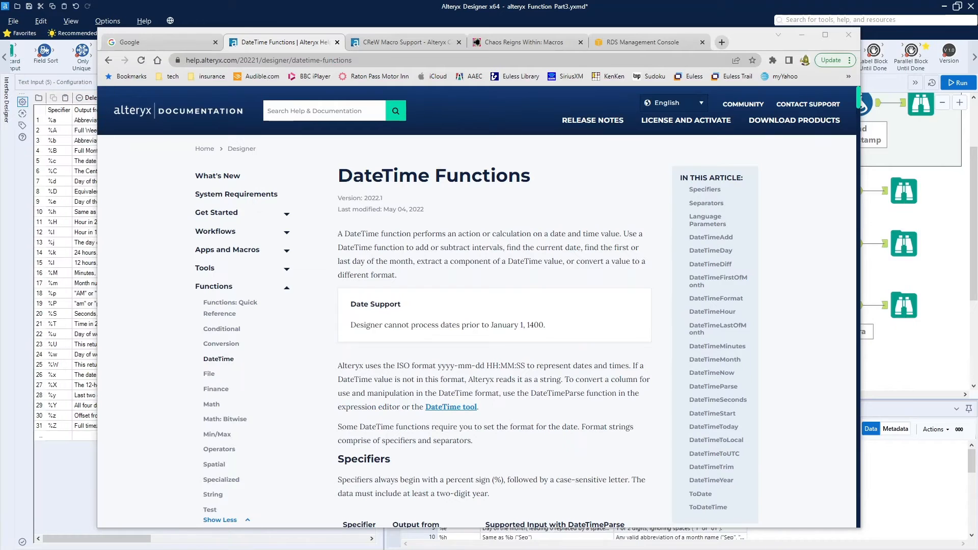
Return to Alteryx Designer, reopen the specifiers Text Input and show the In/Out tool set.
click(928, 367)
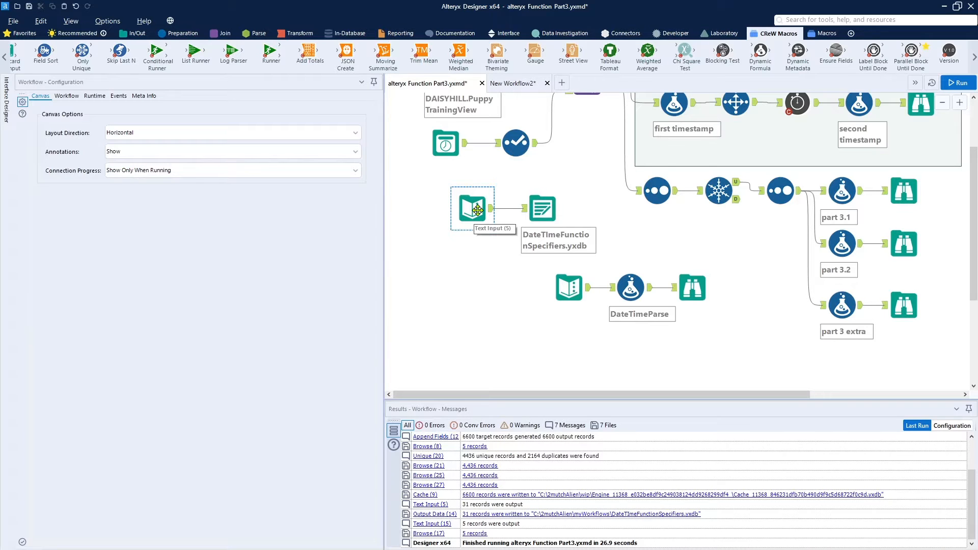
click(477, 209)
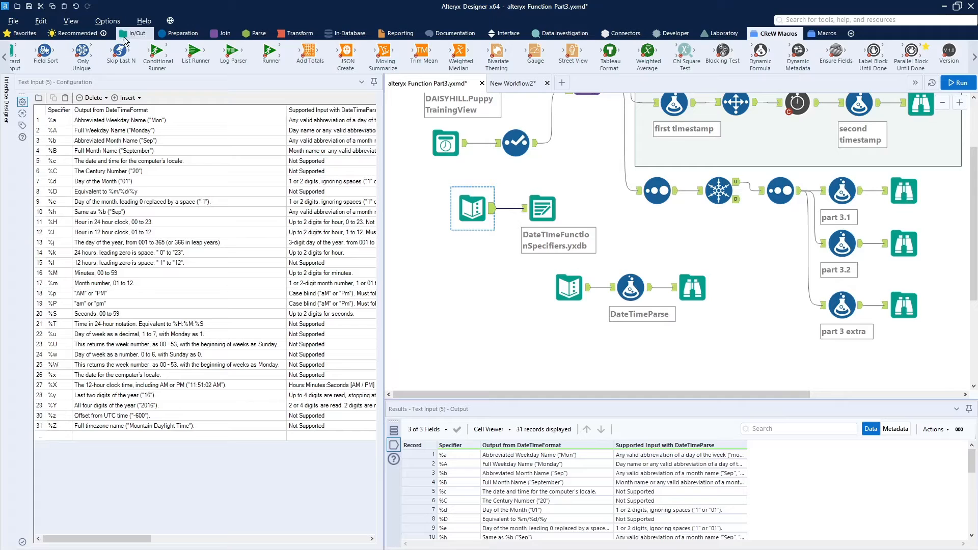
click(137, 36)
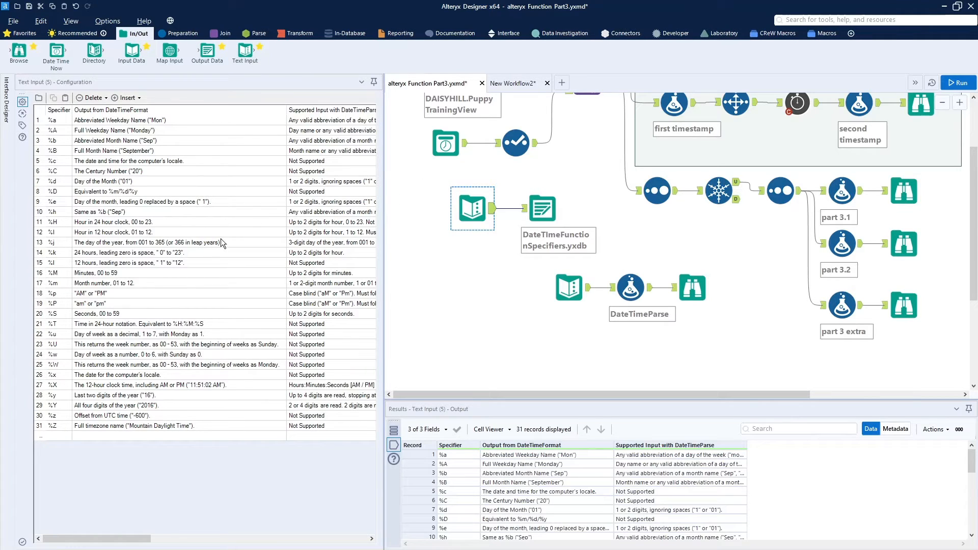
Inspect the configuration of the Output Data tool that writes DateTImeFunctionSpecifiers.yxdb.
ctrl+click(526, 223)
click(542, 208)
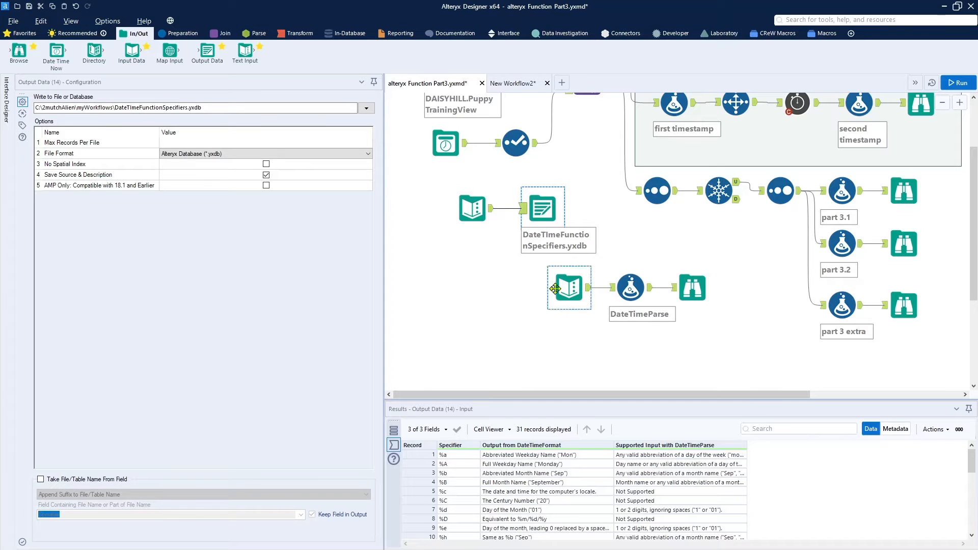
scroll(588, 492, down, 3)
scroll(588, 492, up, 3)
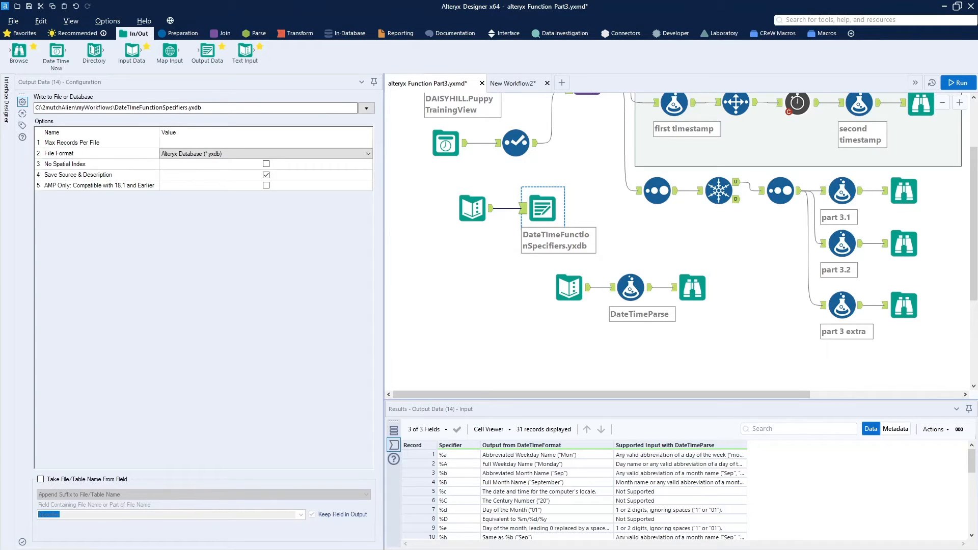
Switch to File Explorer, go to the myWorkflows folder and open DateTImeFunctionSpecifiers.yxdb.
drag(0, 168, 360, 64)
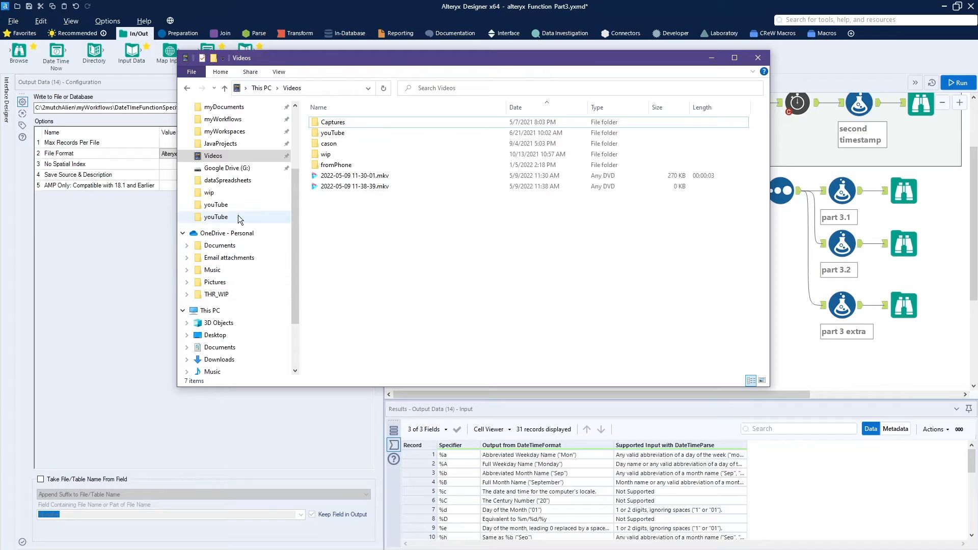
click(296, 127)
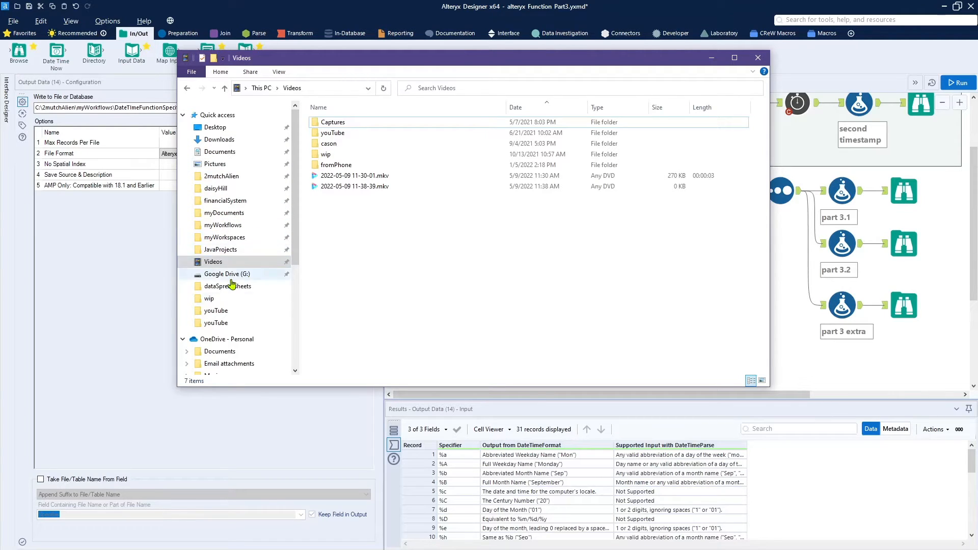
click(223, 225)
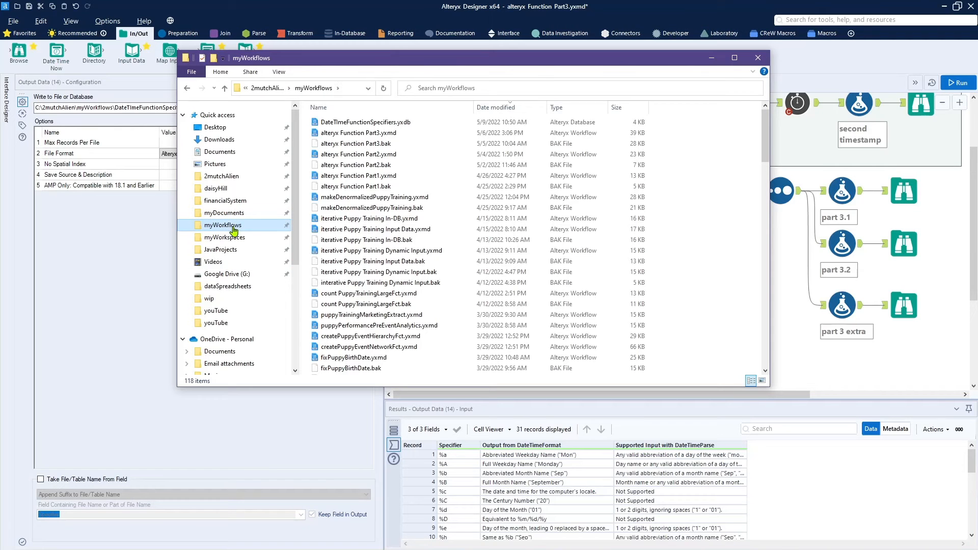
click(373, 126)
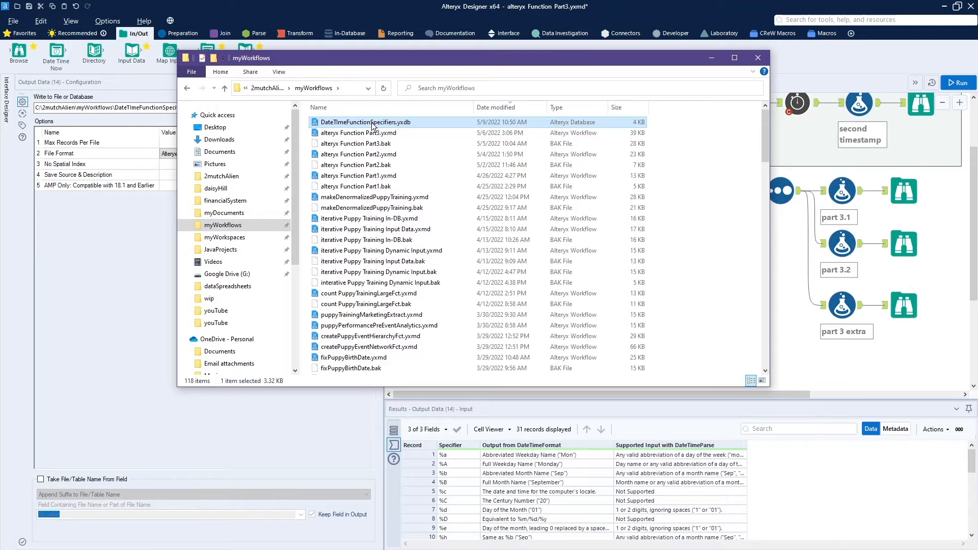
double_click(373, 125)
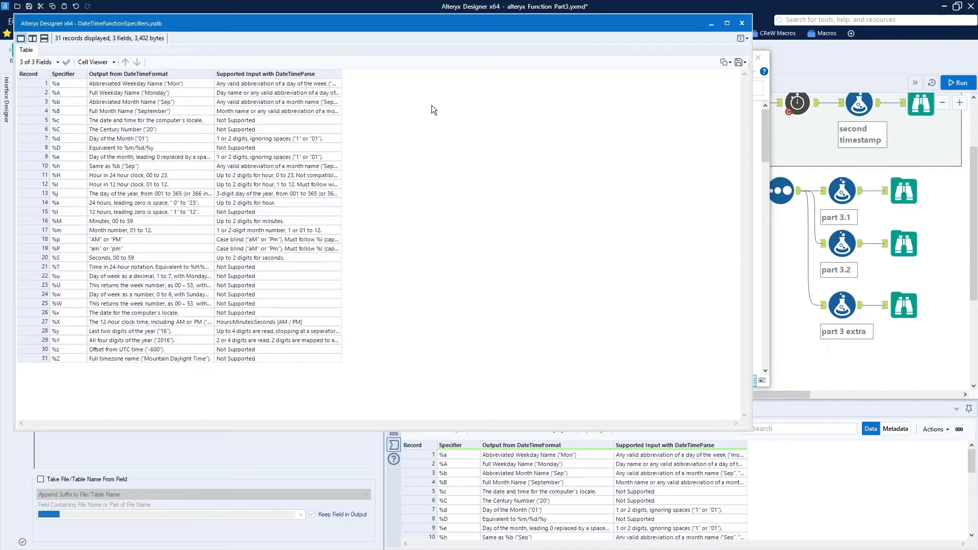
Examine the specifier records in the opened DateTImeFunctionSpecifiers.yxdb window, moving it off screen when done.
drag(417, 20, 588, 90)
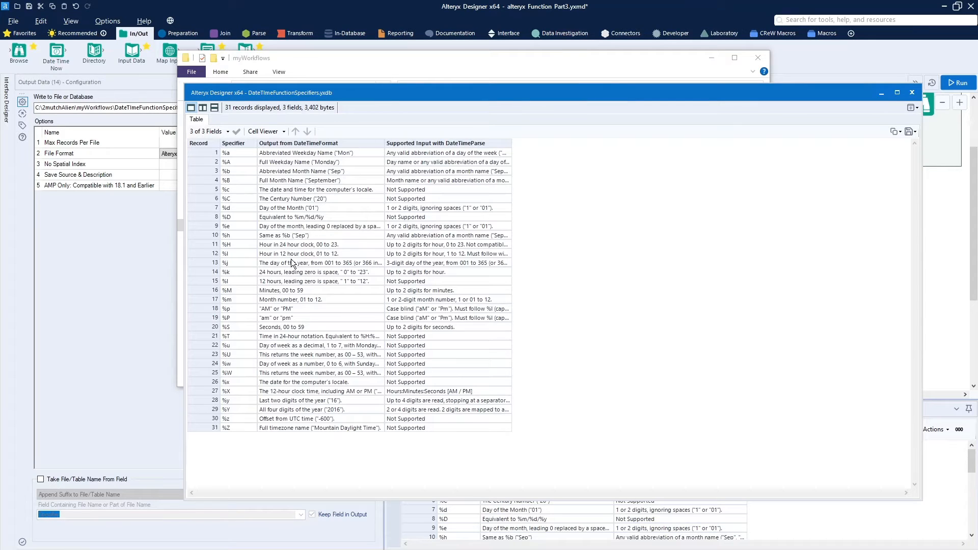
drag(511, 90, 381, 128)
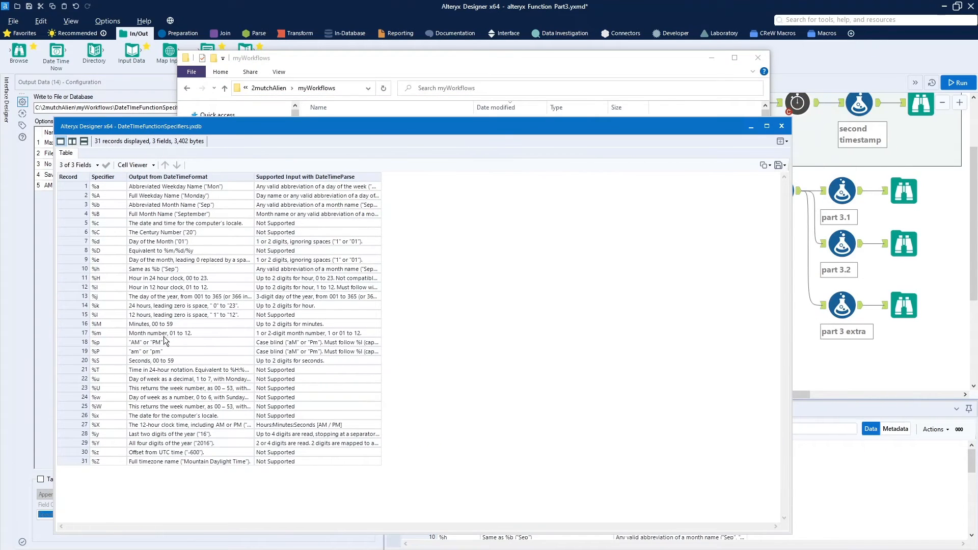
drag(294, 126, 0, 127)
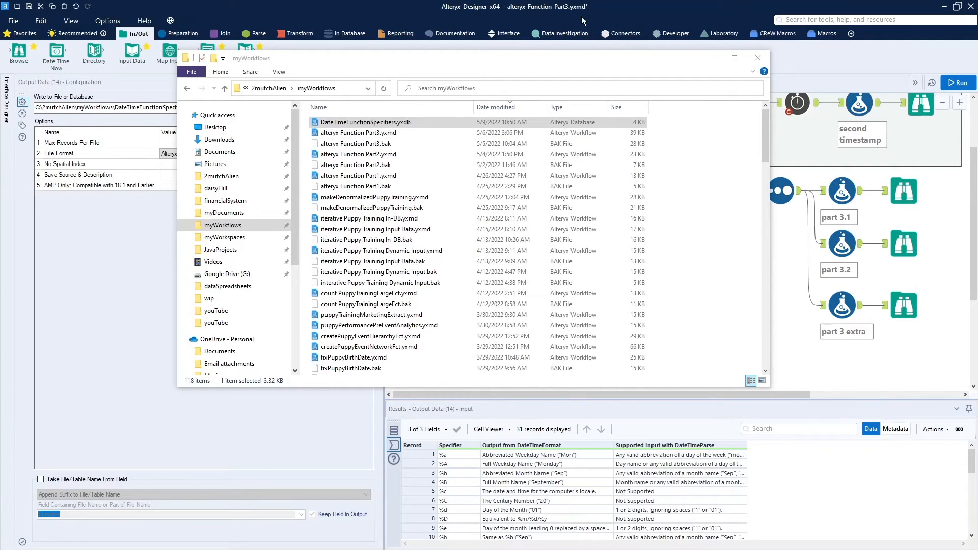
Return to the workflow and view the Text Input with the date1 and date2 samples feeding the DateTimeParse formula.
click(653, 13)
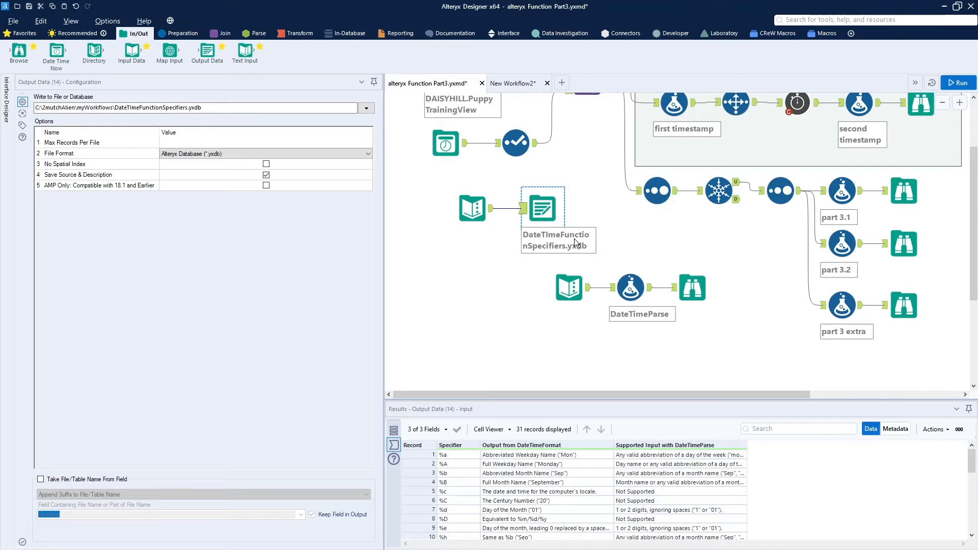
scroll(625, 207, up, 3)
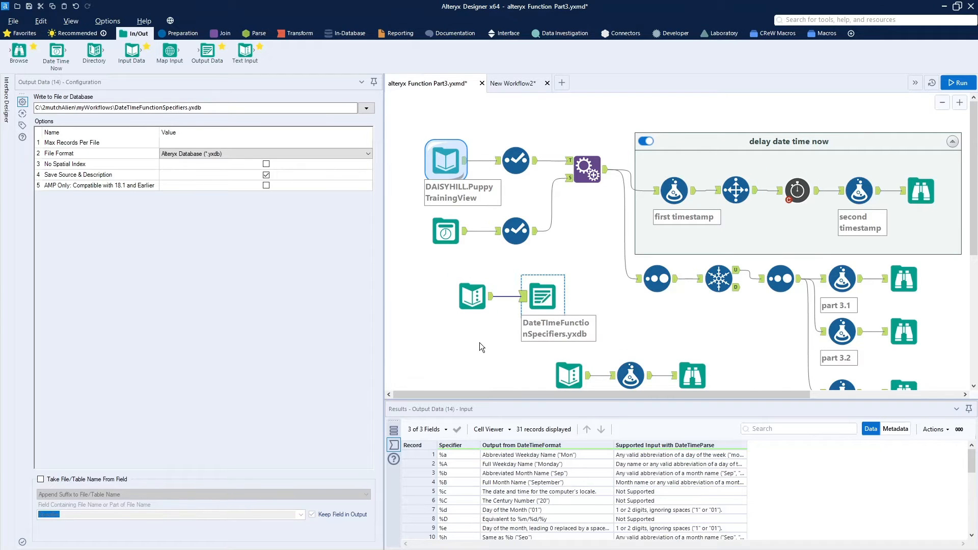
scroll(479, 342, down, 3)
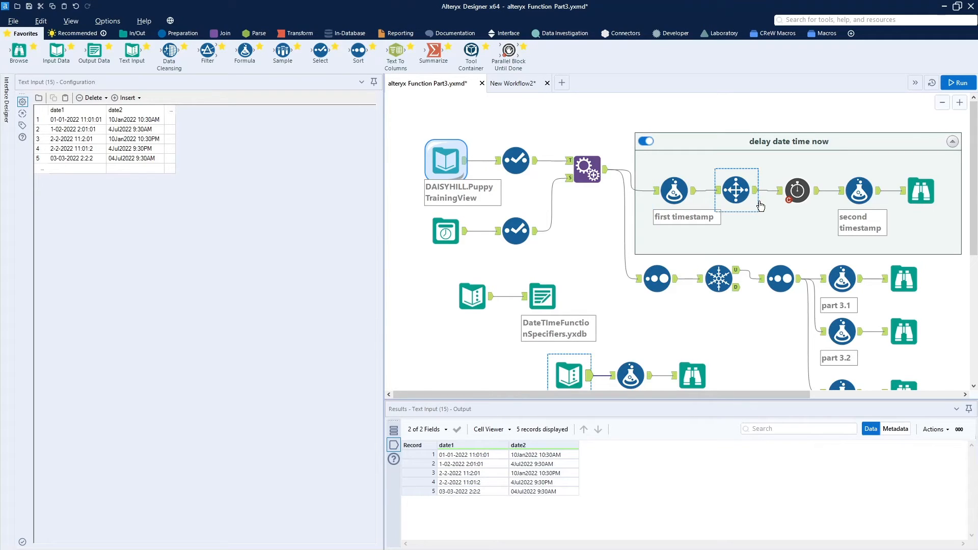
Disable the "delay date time now" container and run the workflow, selecting the DateTImeFunctionSpecifiers.yxdb Output Data tool.
click(646, 142)
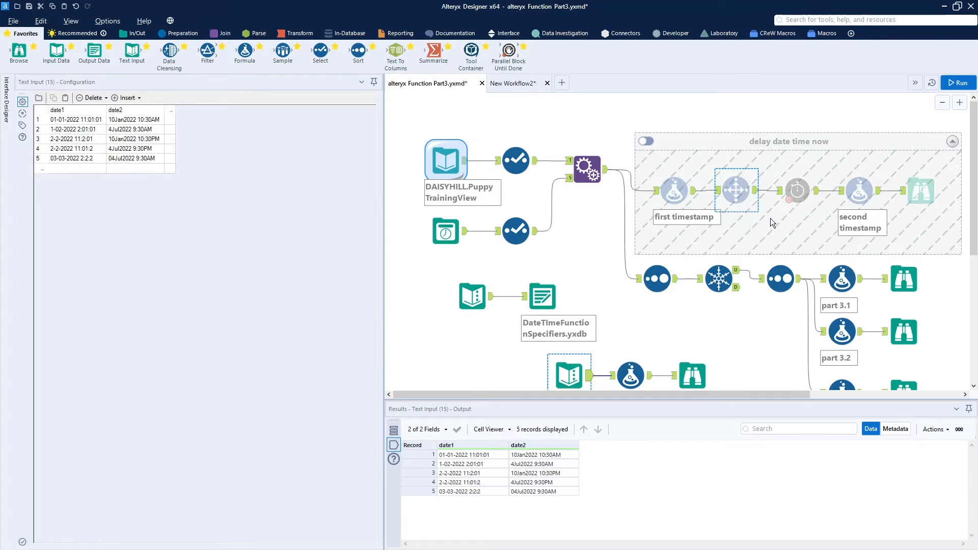
click(955, 84)
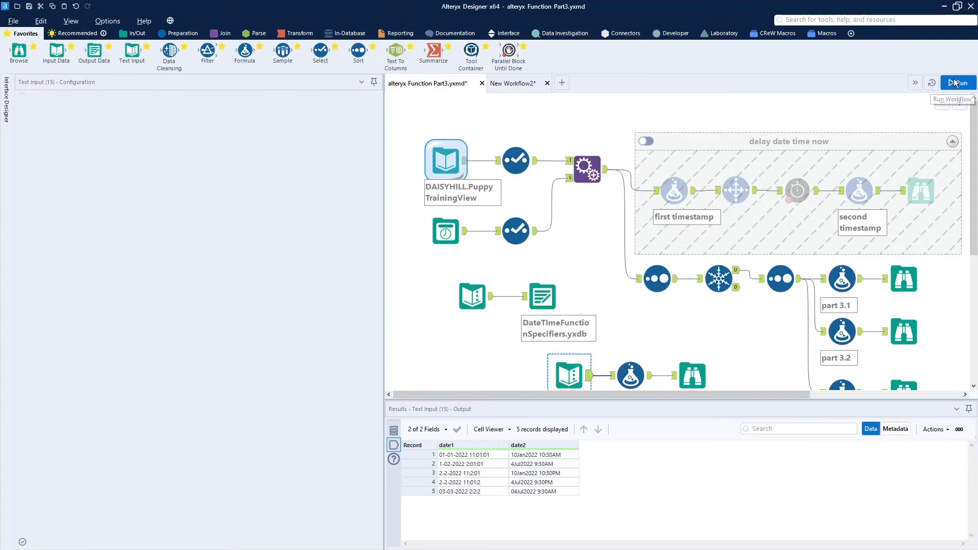
click(543, 296)
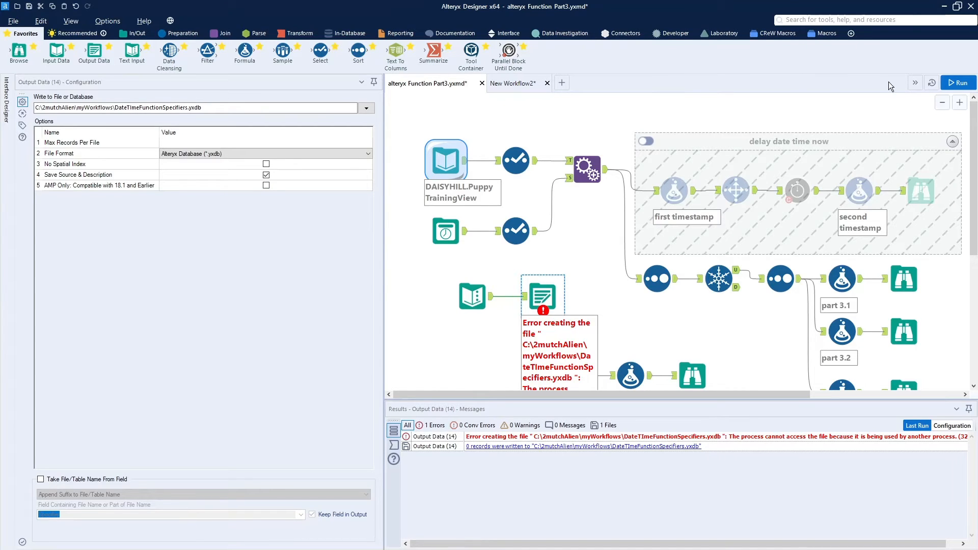
Run the workflow again and view the date1 and date2 samples in the Text Input feeding the DateTimeParse formula.
click(960, 85)
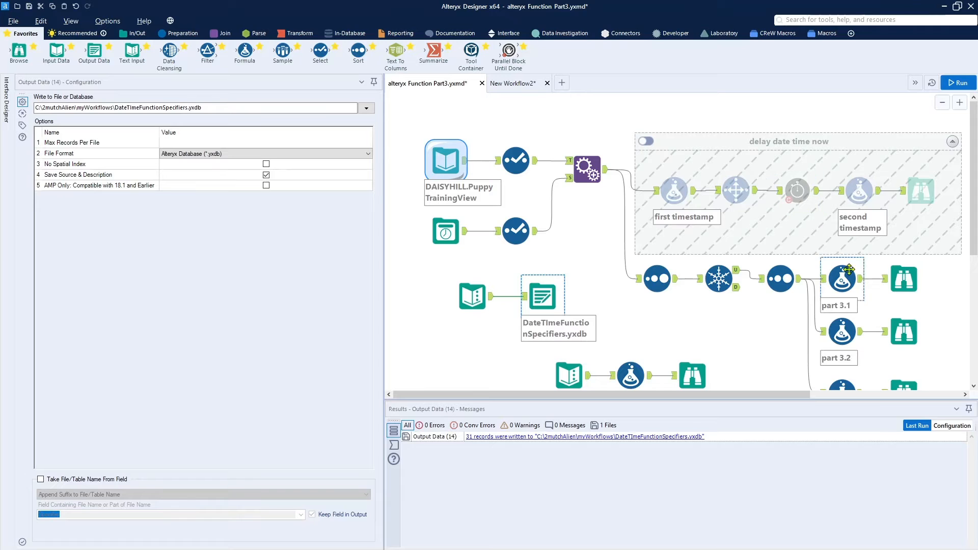
scroll(970, 246, down, 1)
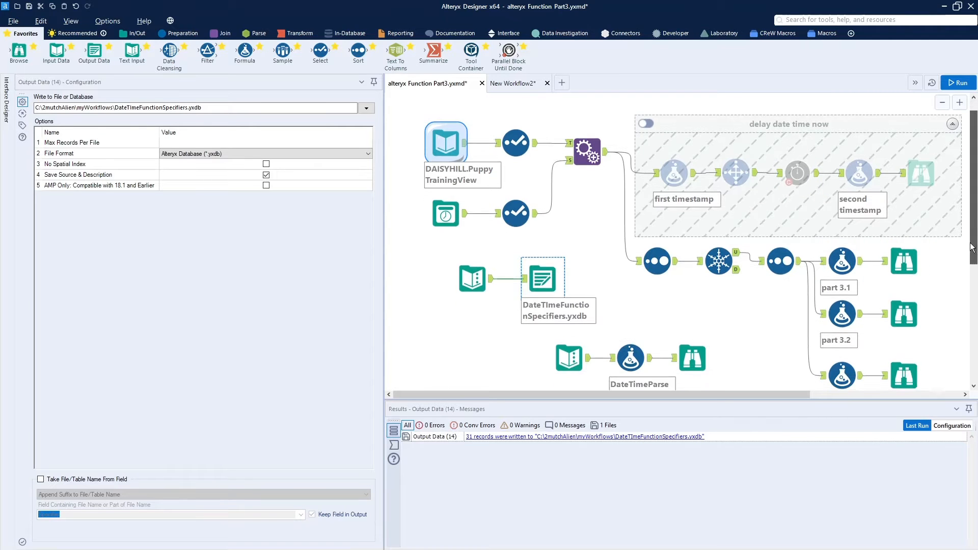
scroll(970, 246, down, 2)
scroll(973, 246, up, 3)
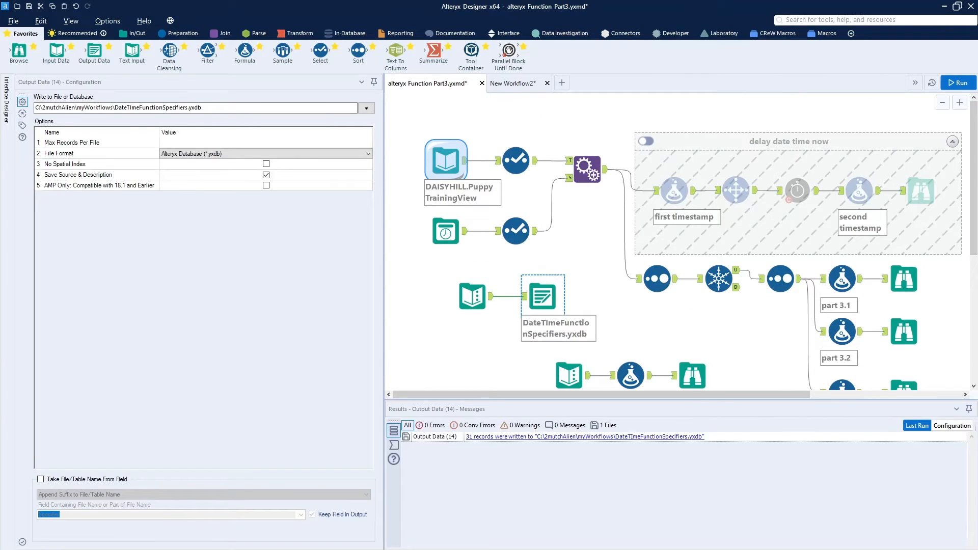
drag(976, 244, 974, 281)
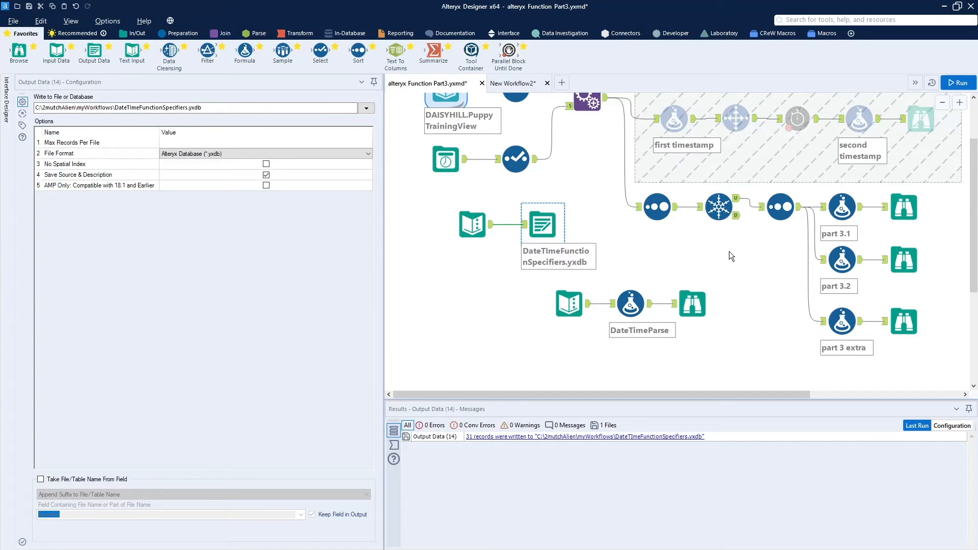
click(573, 304)
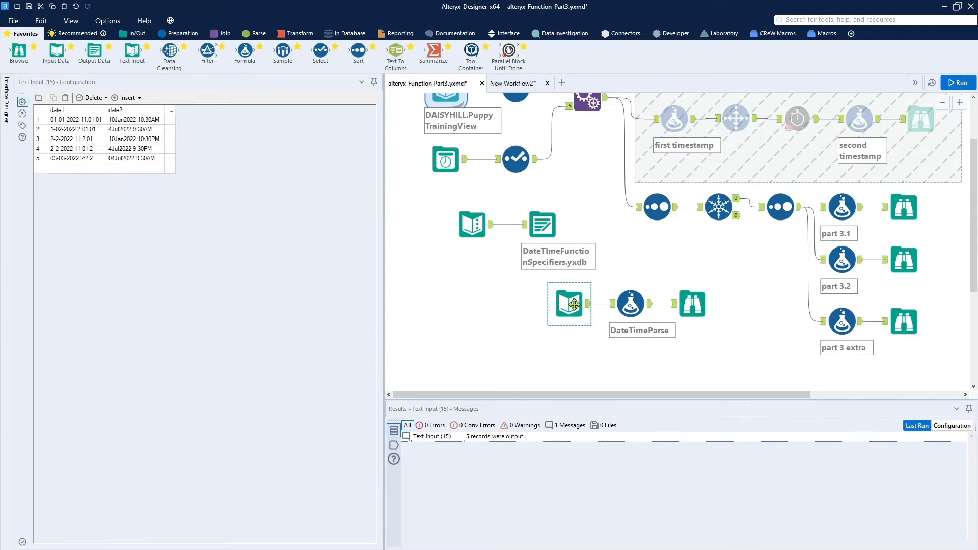
click(292, 236)
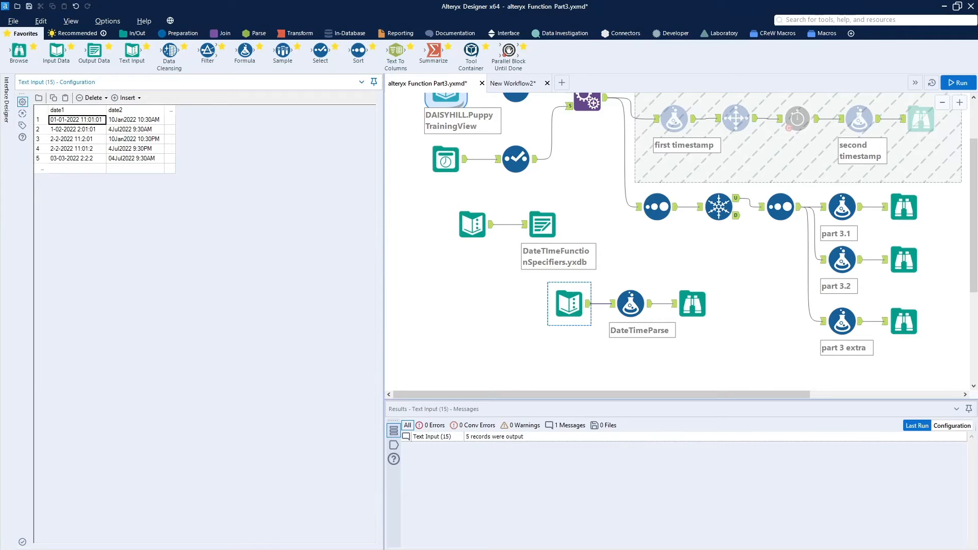
Bring OneNote's Date Time Formats page into view, examine the specifier table from start to end, and move the window off screen.
drag(0, 36, 526, 36)
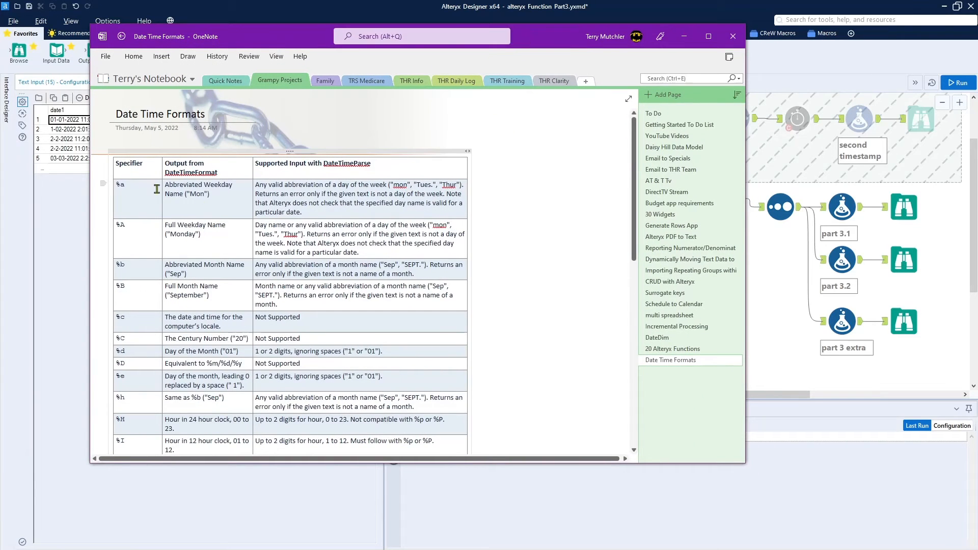
scroll(140, 204, down, 10)
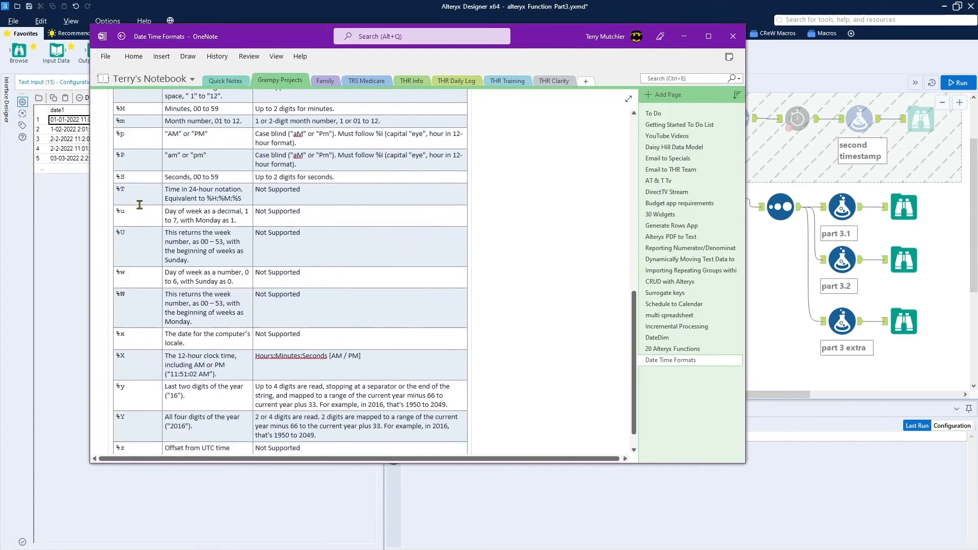
scroll(139, 204, up, 10)
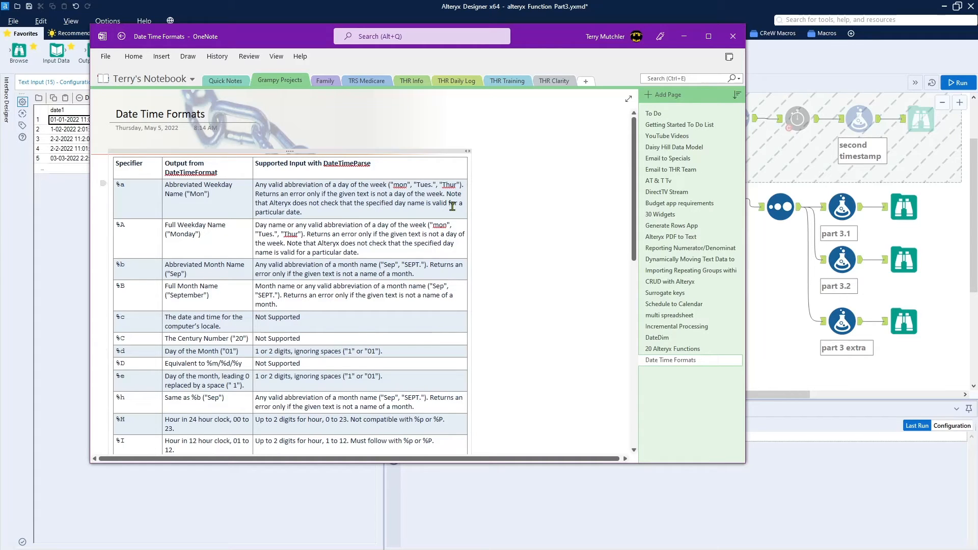
drag(537, 38, 0, 97)
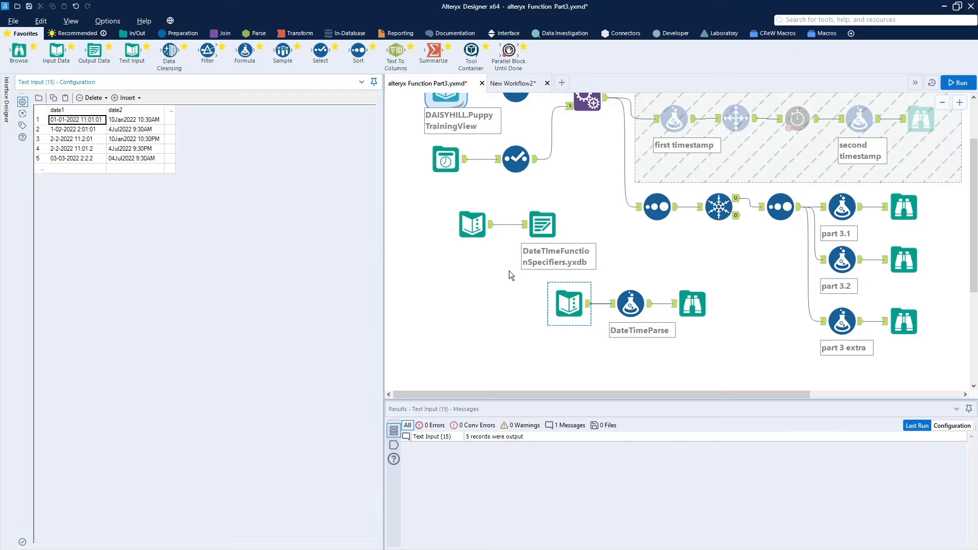
Open the DateTimeParse formula, expand dateParse2, and enlarge the text of the dateParse1 and dateParse2 expressions.
click(629, 300)
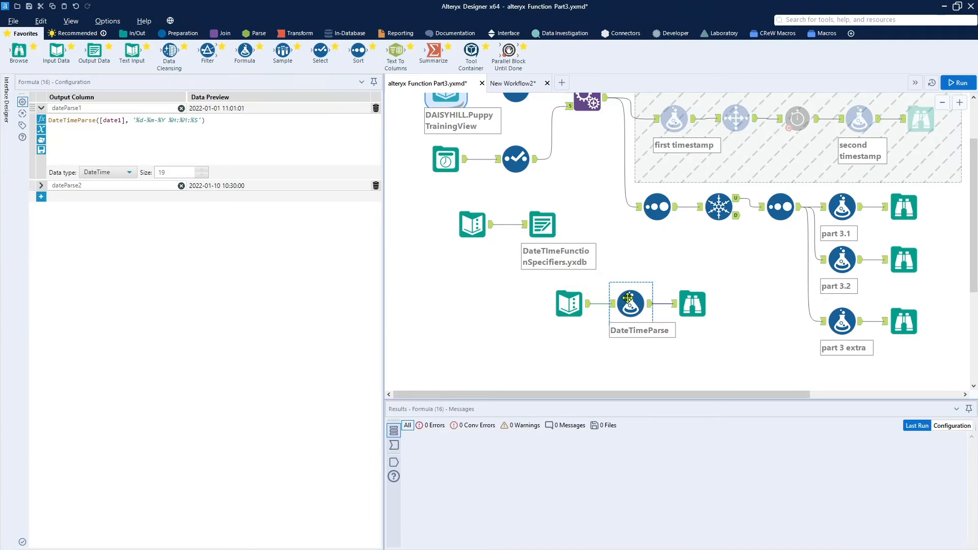
click(278, 127)
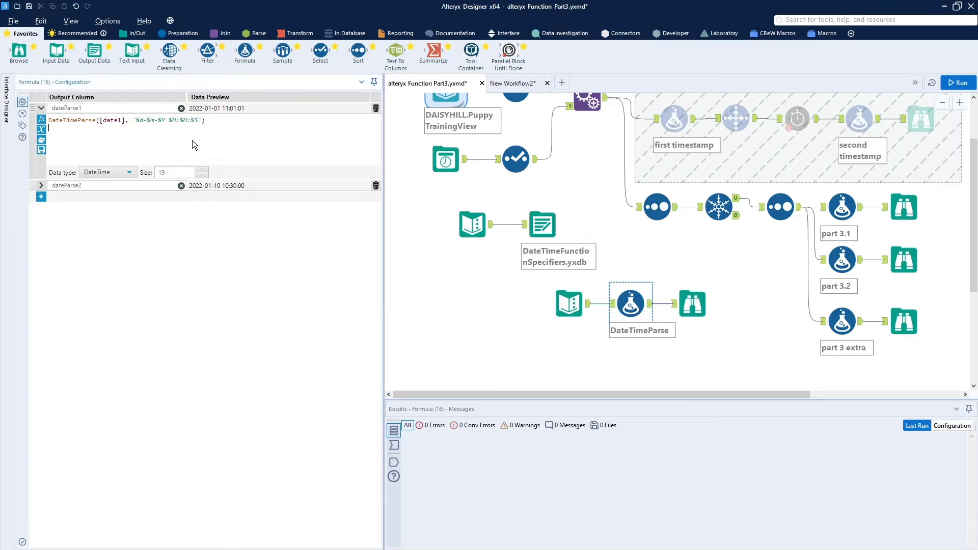
click(41, 186)
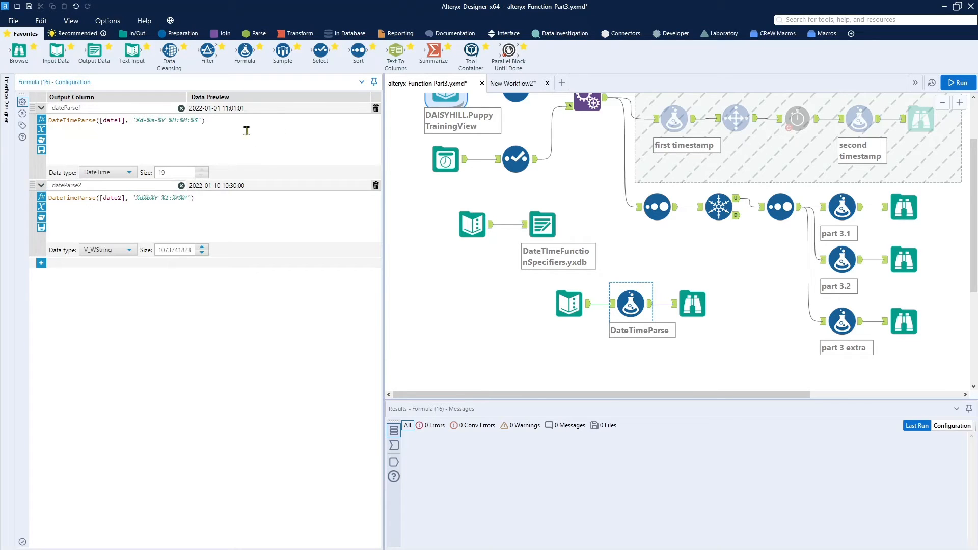
scroll(254, 136, up, 2)
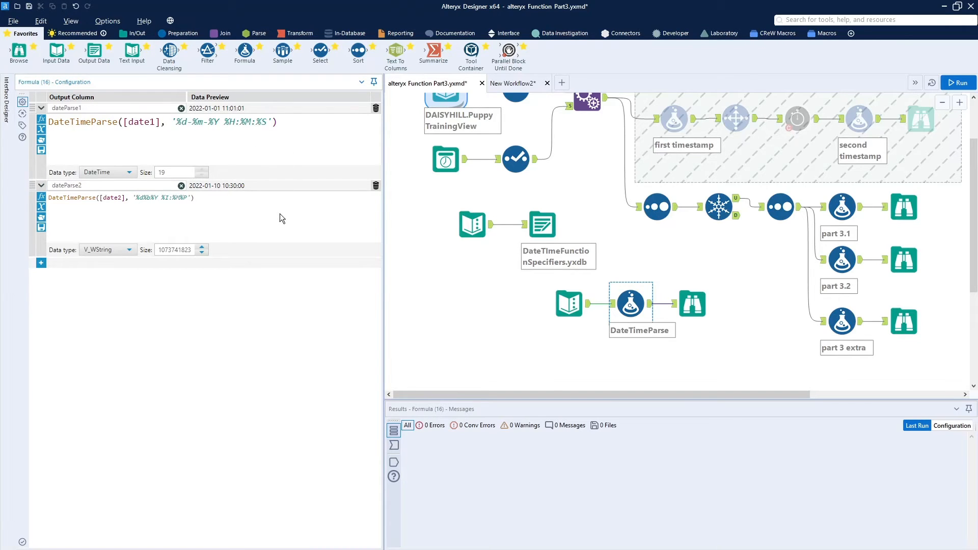
click(294, 213)
scroll(294, 213, up, 3)
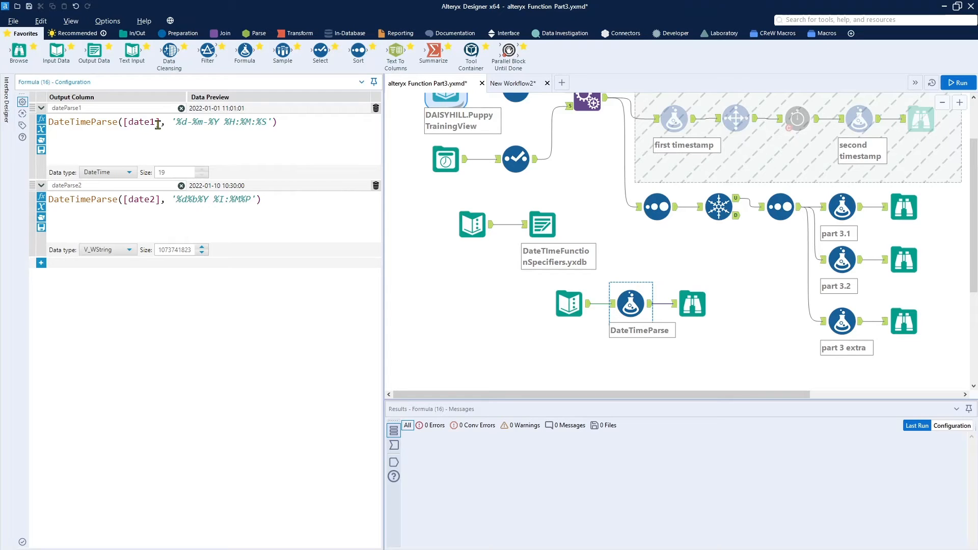
Inspect the output metadata of the Text Input and the DateTimeParse formula, and display the formula's output data.
click(633, 309)
ctrl+click(582, 312)
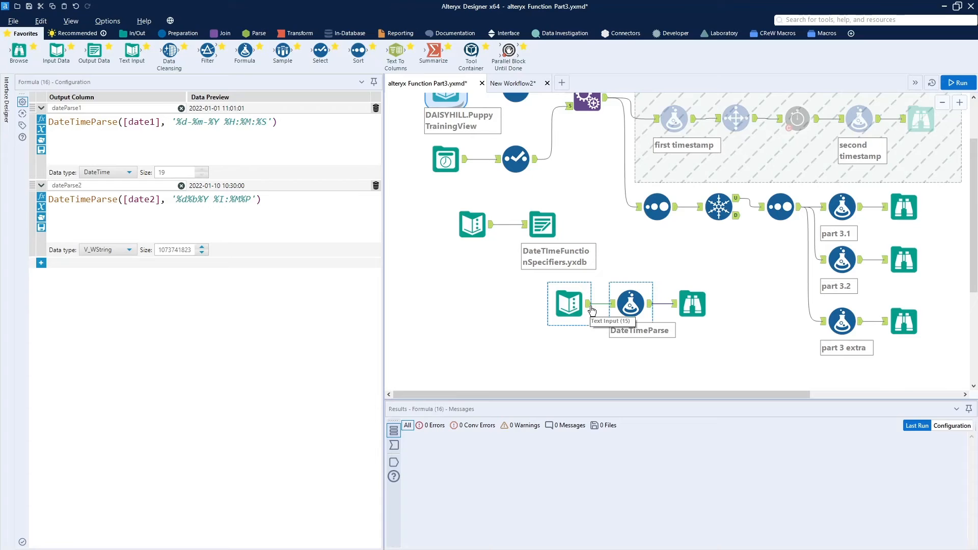
click(592, 308)
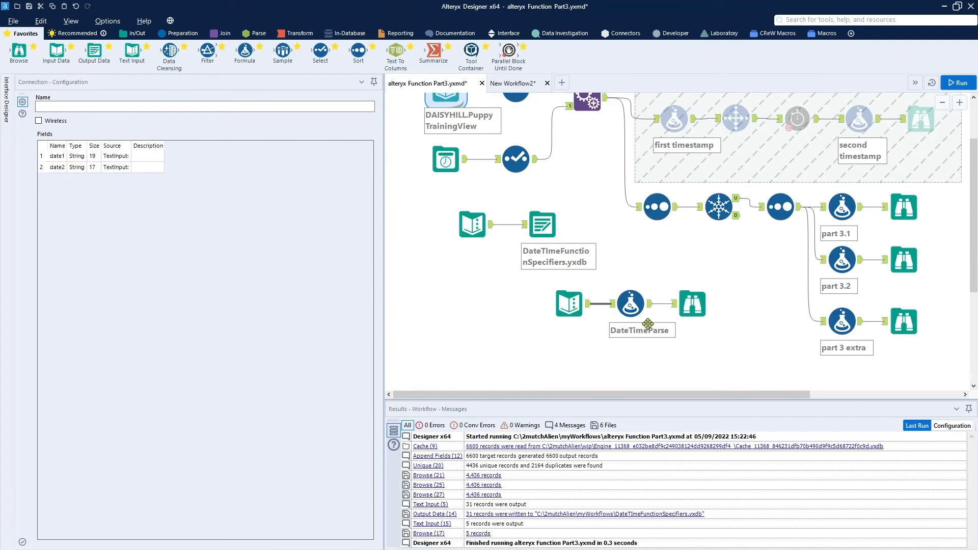
click(569, 304)
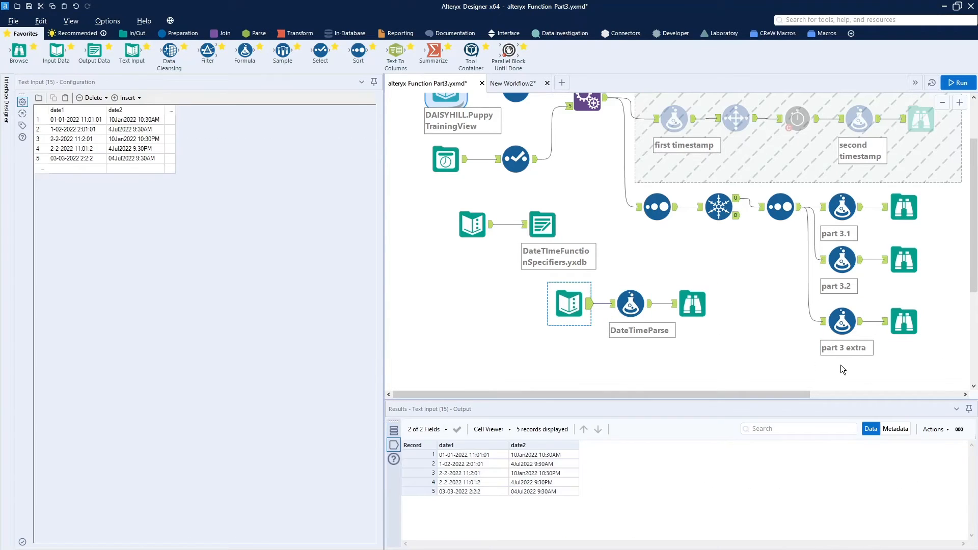
click(899, 431)
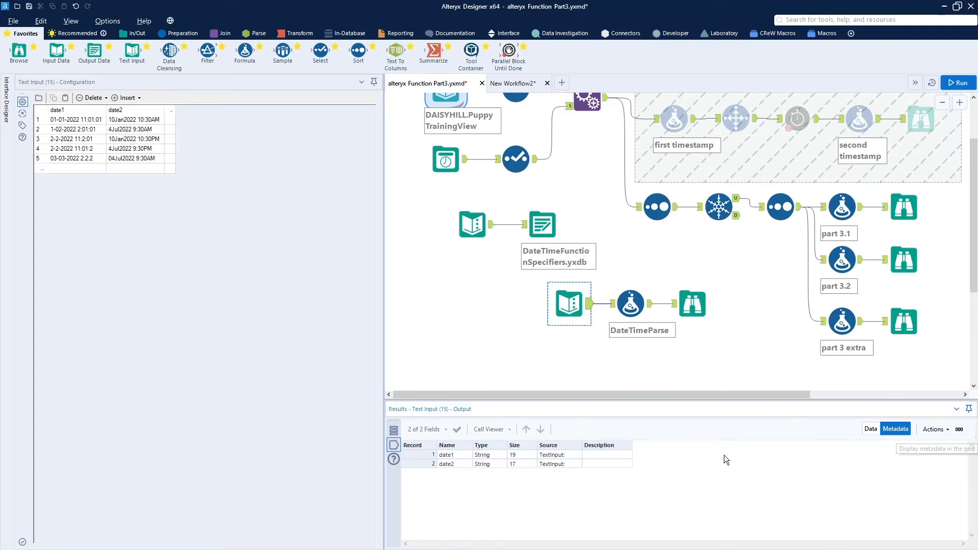
click(638, 297)
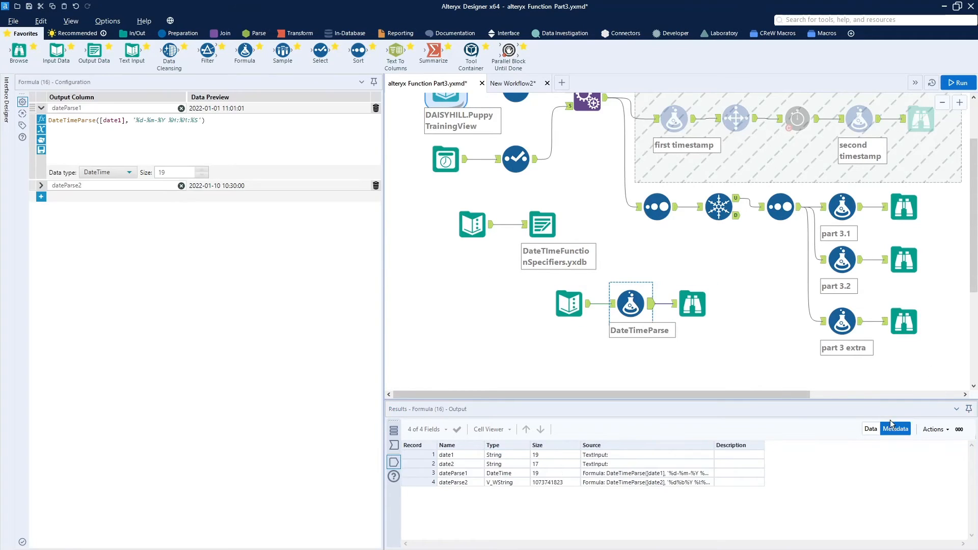
click(874, 431)
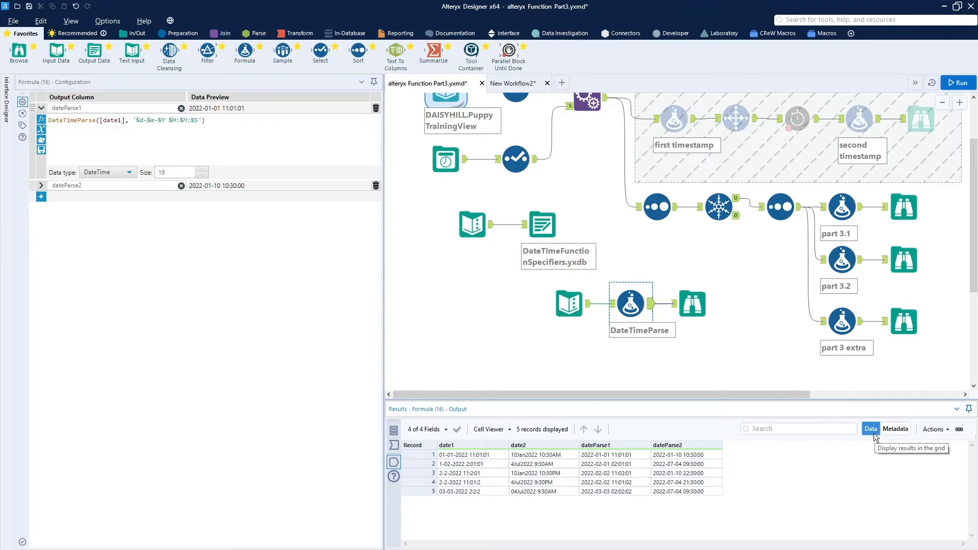
Examine the enlarged dateParse1 and dateParse2 format strings against the formula's output records.
click(300, 125)
scroll(301, 125, up, 4)
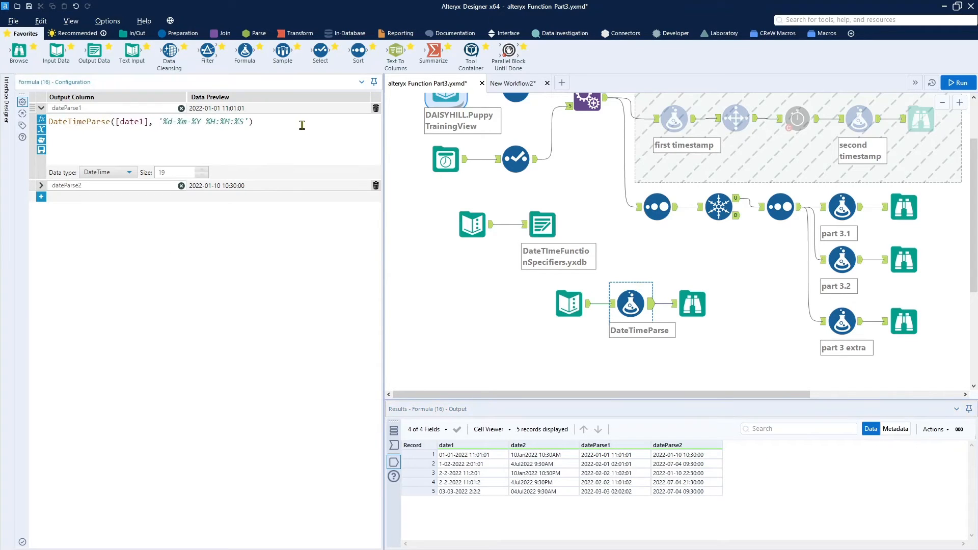
click(42, 185)
scroll(264, 218, up, 4)
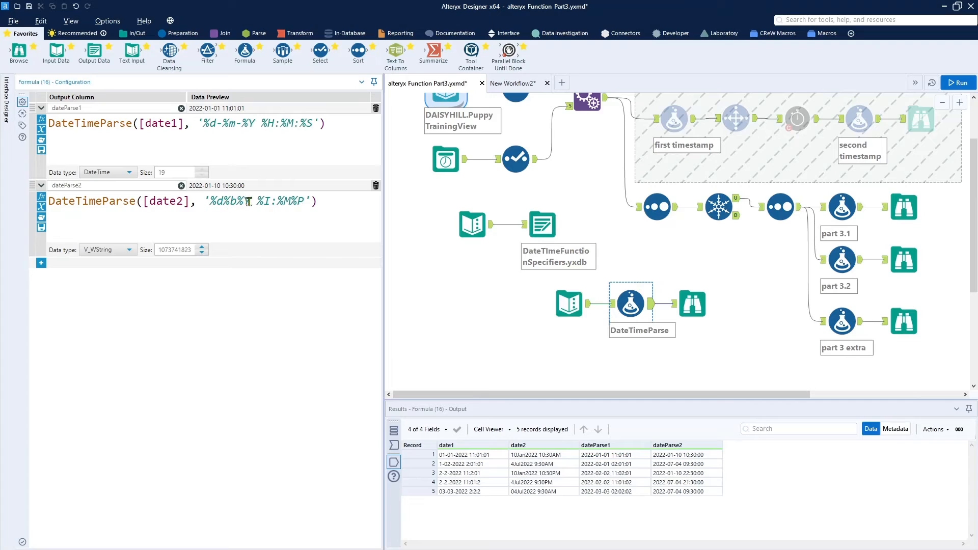
click(254, 200)
Open the part 3.1 formula, narrow the configuration pane to show all output fields, and enlarge the nested DateTimeAdd expression of addDateTime.
click(900, 225)
click(833, 223)
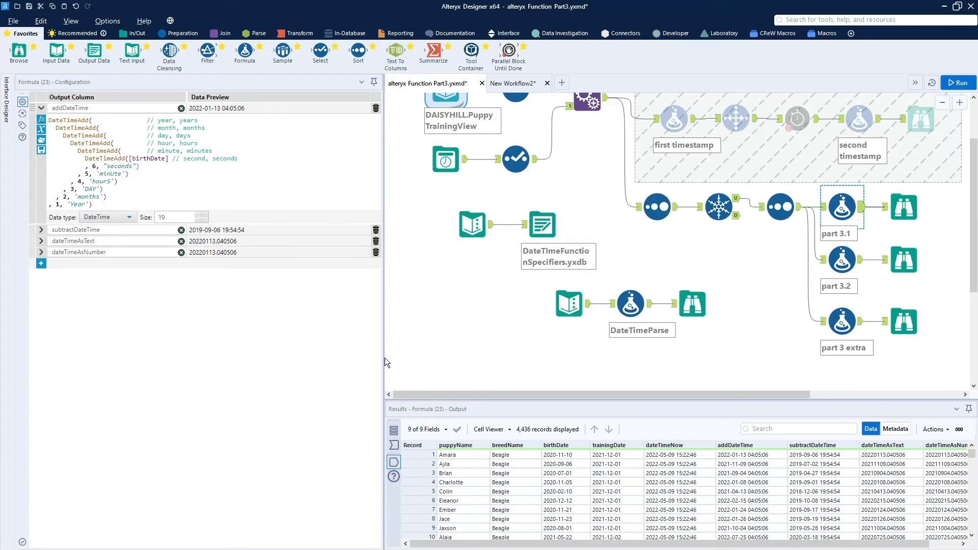
drag(384, 362, 322, 365)
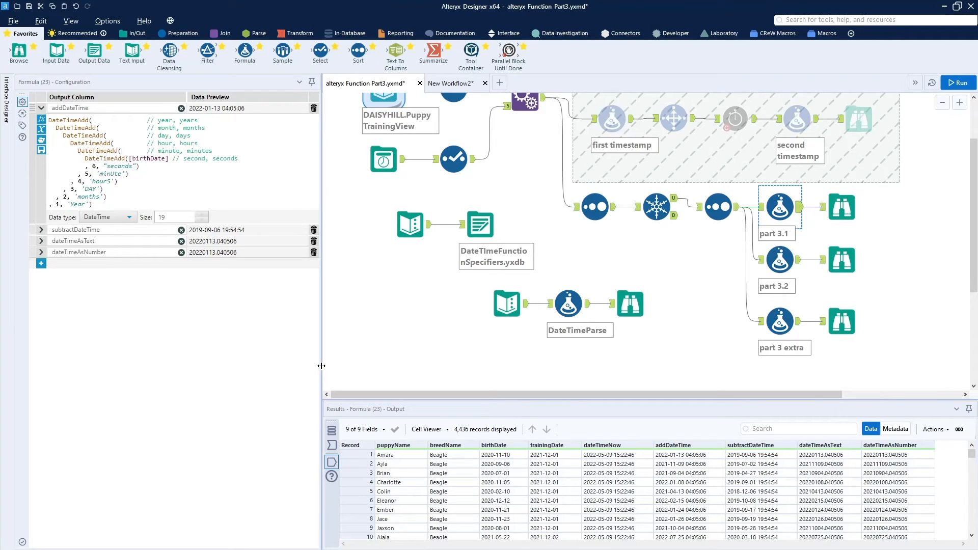
click(297, 166)
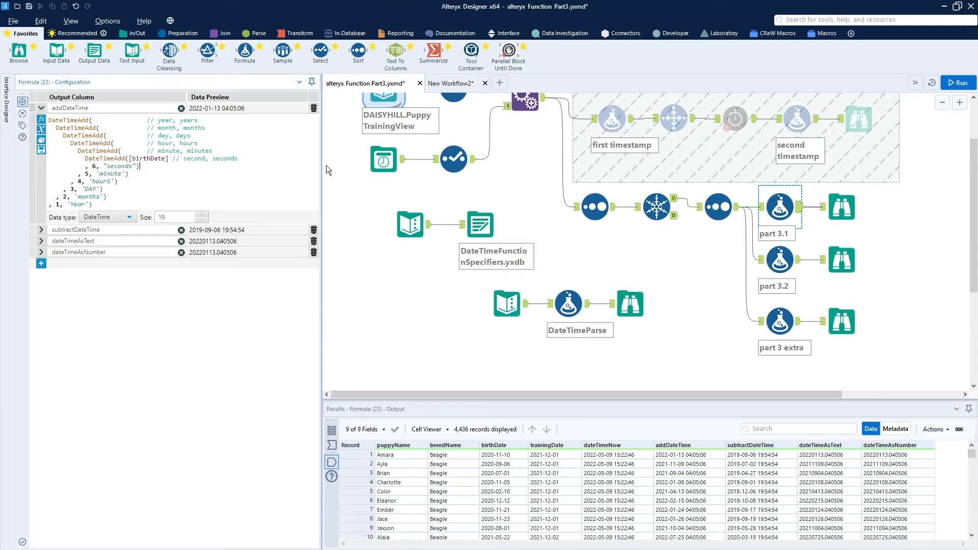
drag(322, 170, 353, 169)
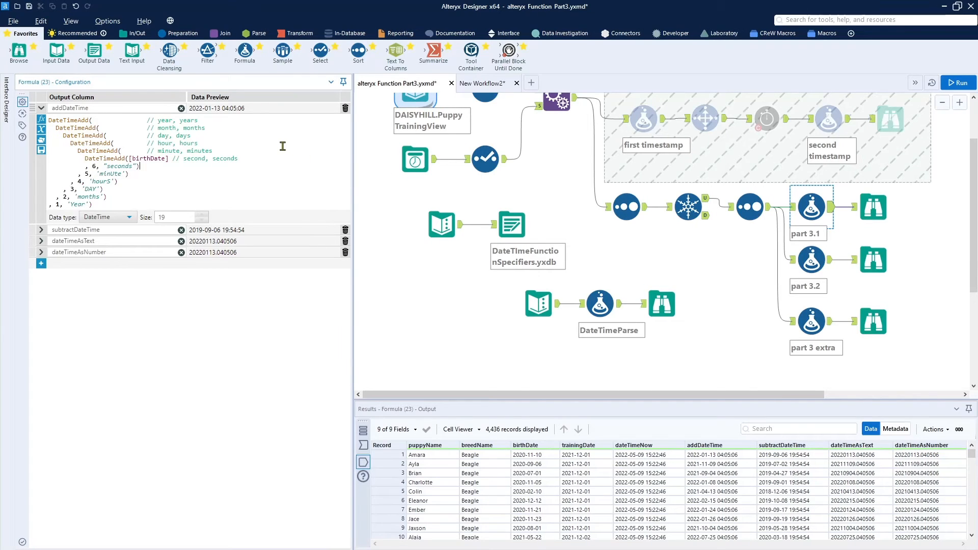
ctrl+scroll(282, 146, up, 3)
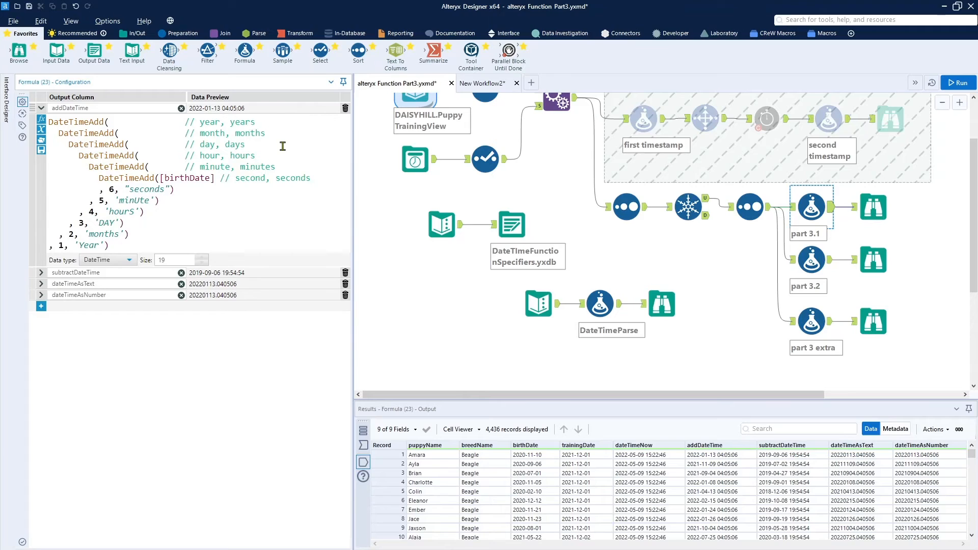
ctrl+scroll(283, 146, up, 1)
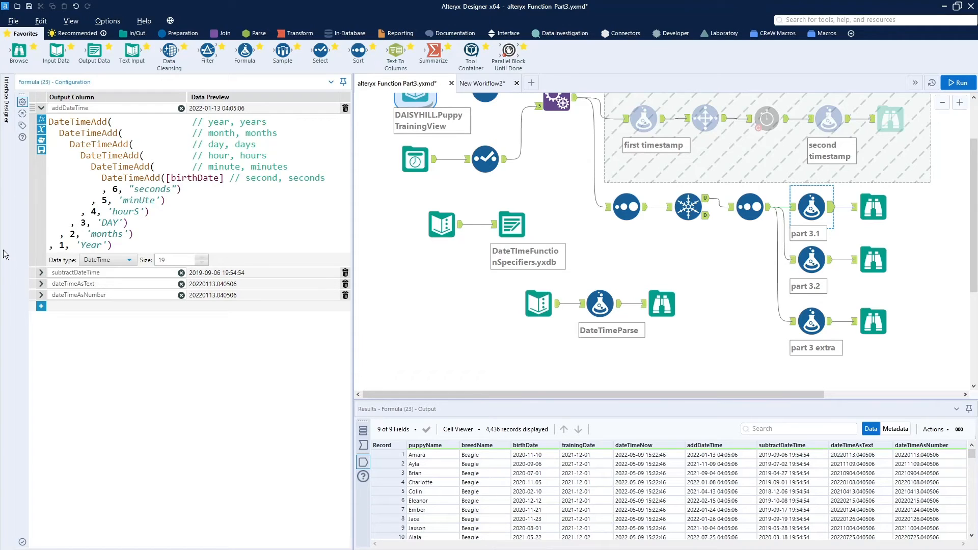
Expand and enlarge the subtractDateTime expression, and highlight the innermost DateTimeAdd for seconds in addDateTime.
click(40, 273)
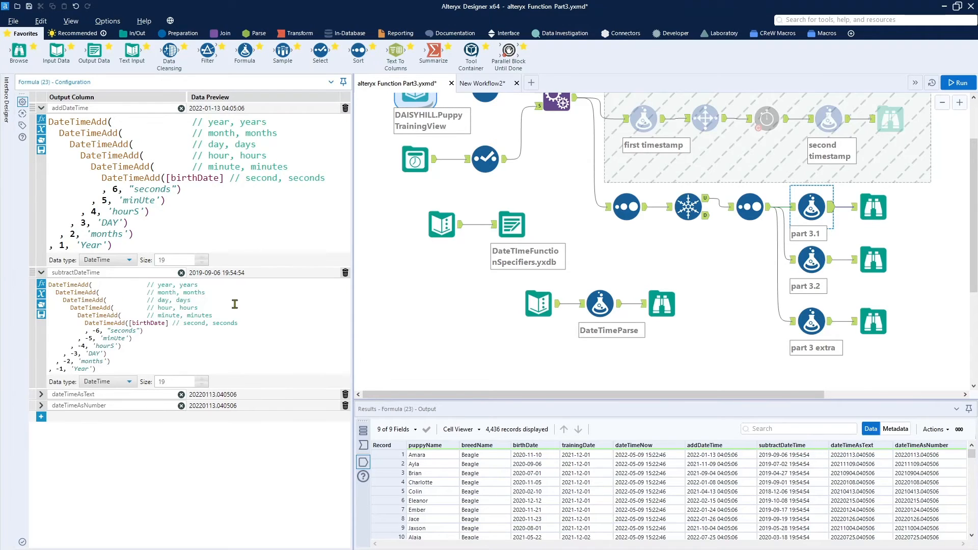
scroll(291, 304, up, 7)
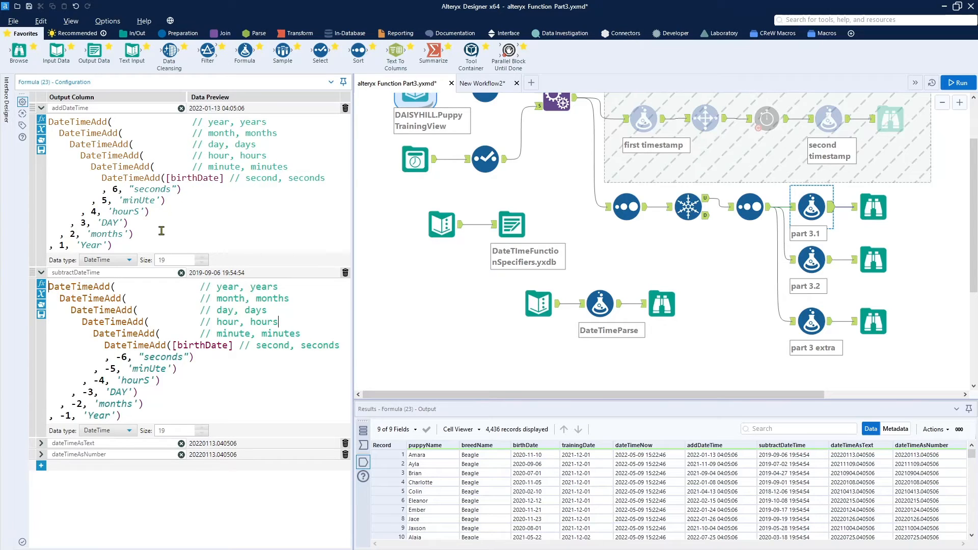
drag(97, 174, 209, 188)
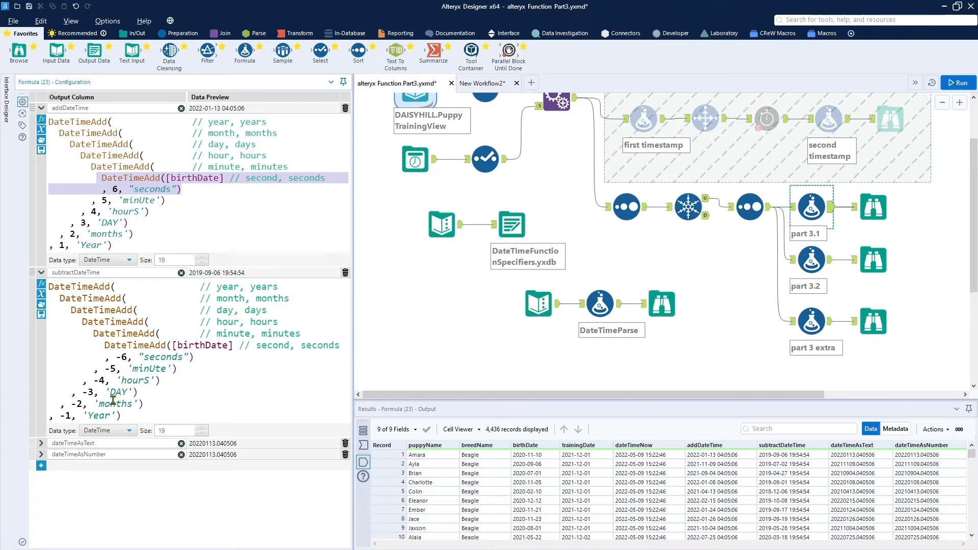
Expand the dateTimeAsText expression and collapse subtractDateTime and addDateTime.
click(42, 445)
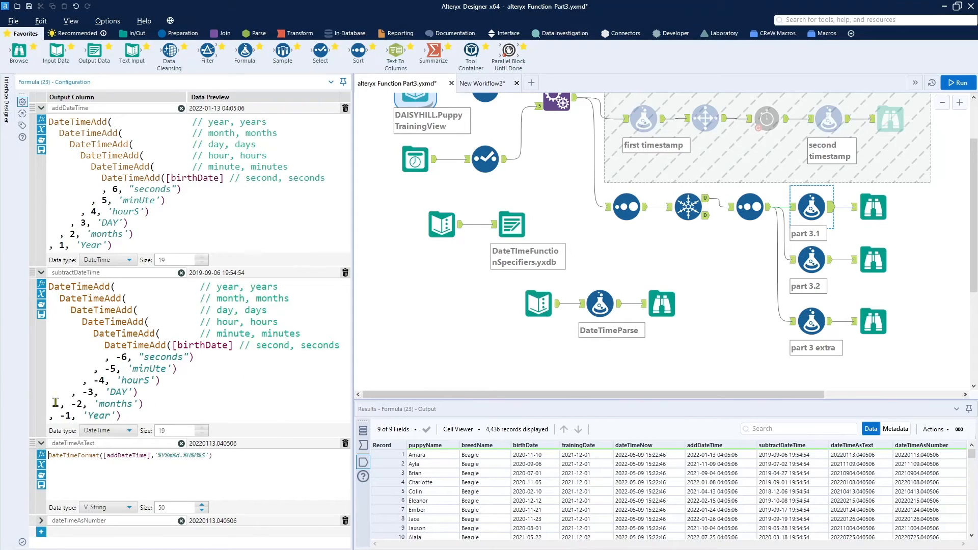
click(40, 274)
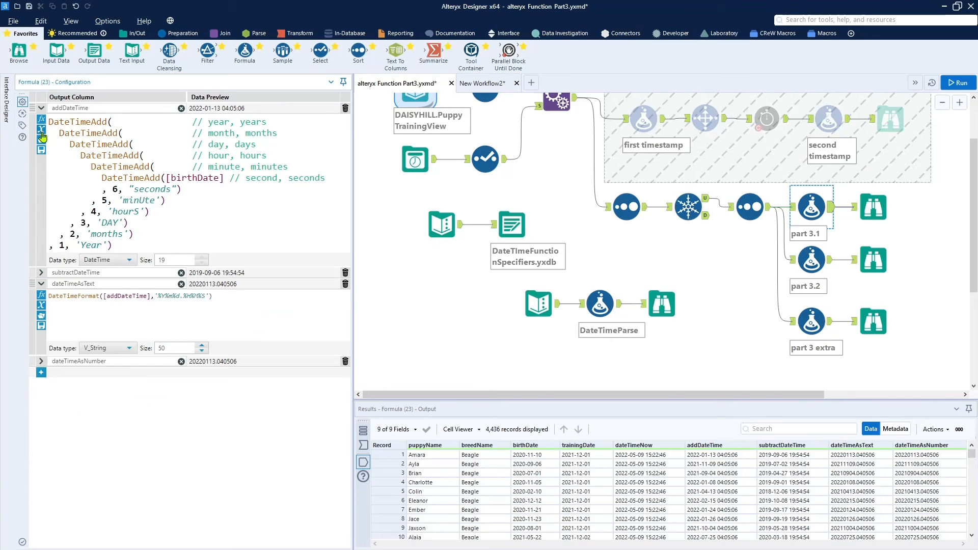
click(42, 108)
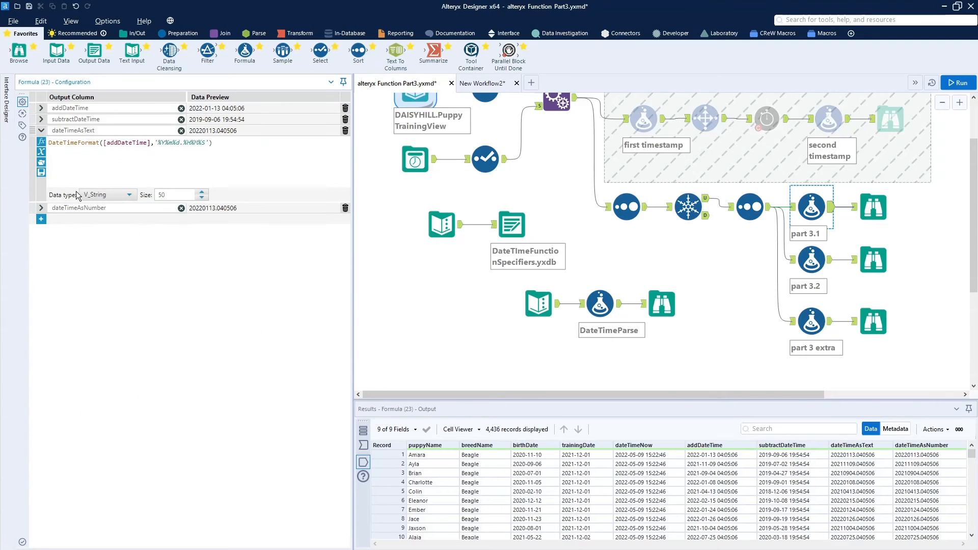
Enlarge the dateTimeAsText expression, and expand and enlarge the dateTimeAsNumber expression.
click(233, 157)
scroll(233, 158, up, 2)
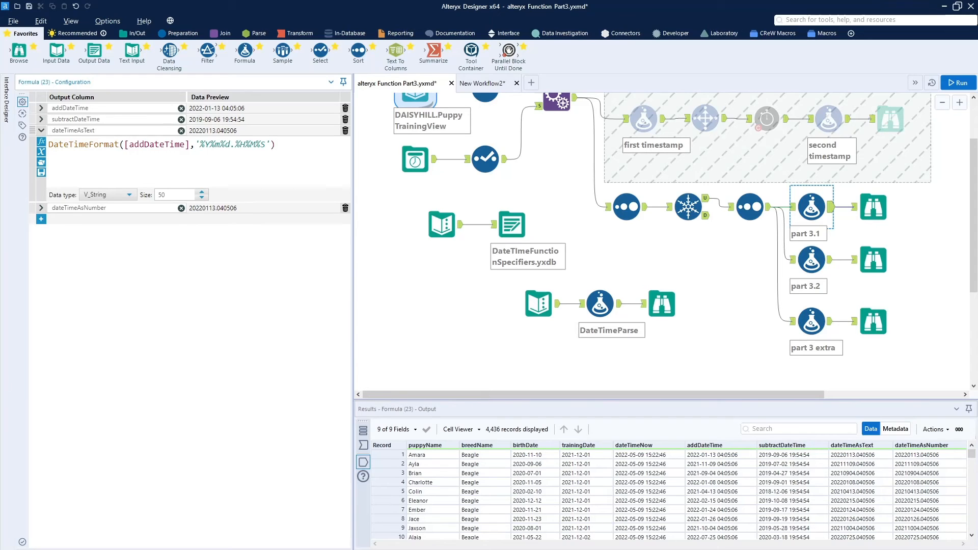
click(41, 208)
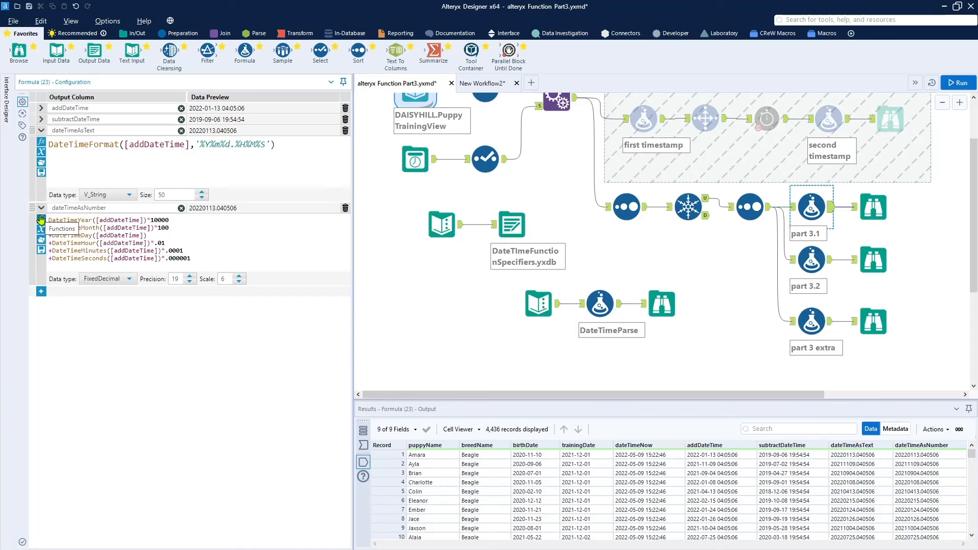
scroll(297, 261, up, 2)
scroll(297, 261, up, 2)
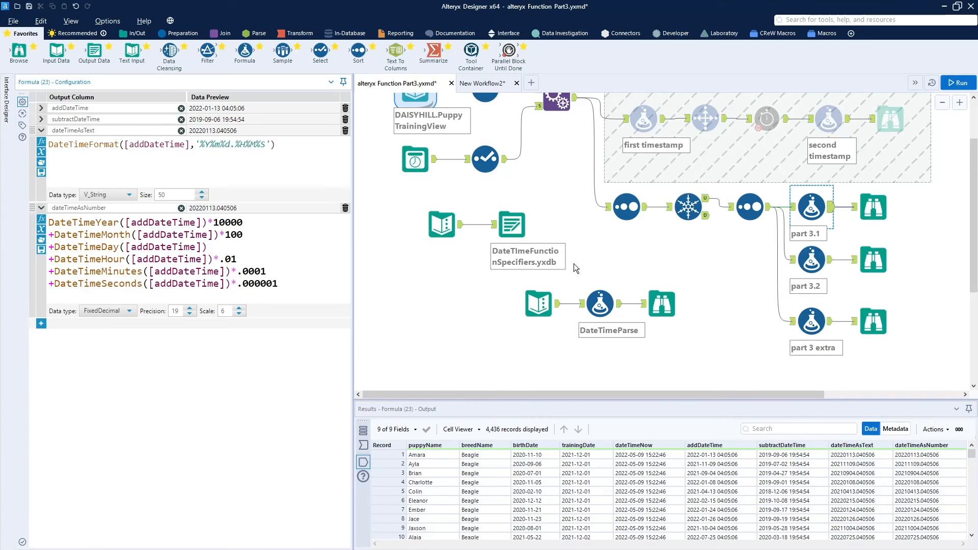
Open the part 3.2 formula, enlarge the yearDiffDate expression, and expand and enlarge the dayDiffDateTime expression.
click(804, 259)
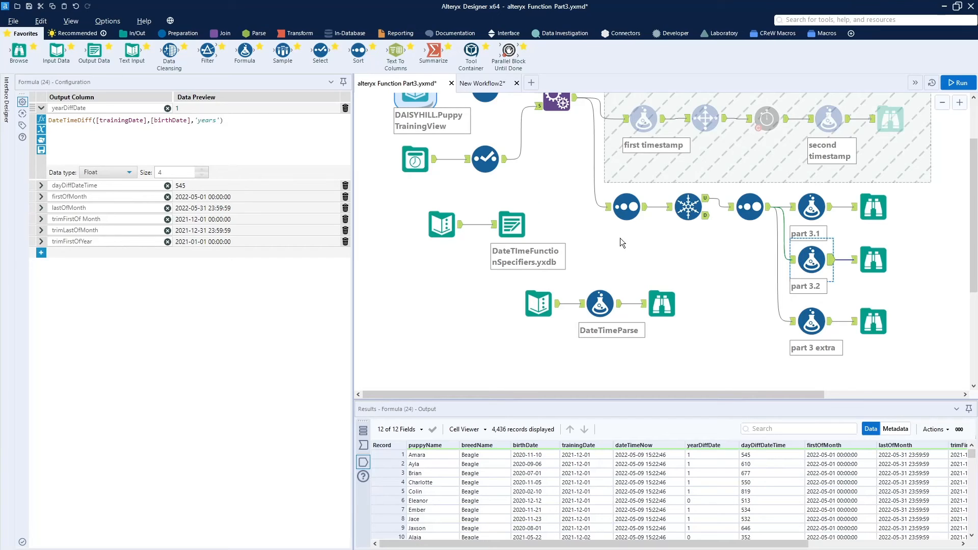
click(282, 145)
scroll(282, 145, up, 3)
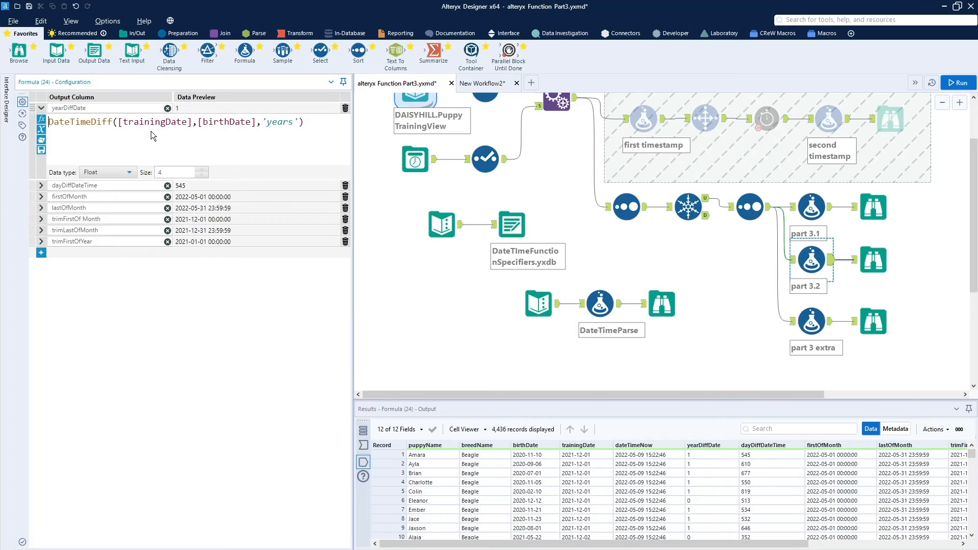
click(42, 186)
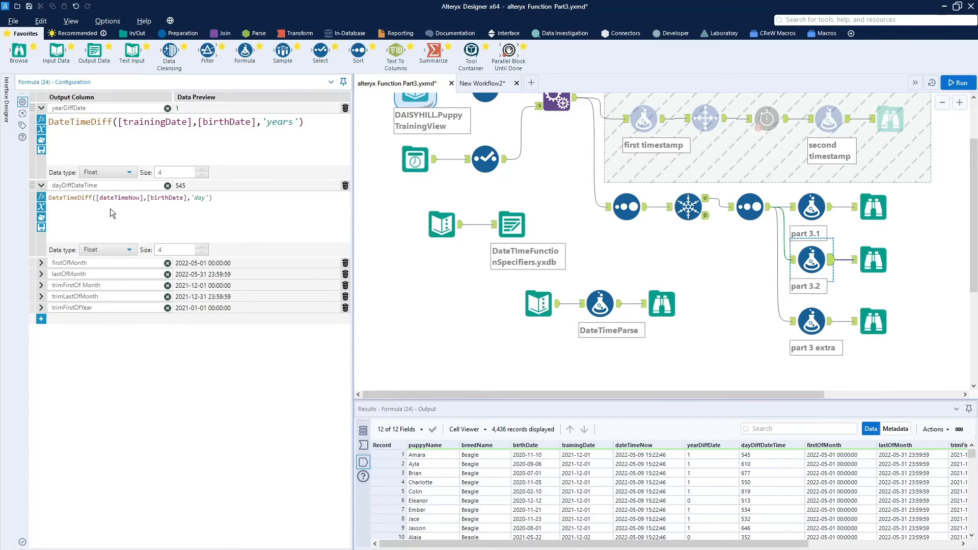
scroll(282, 204, up, 5)
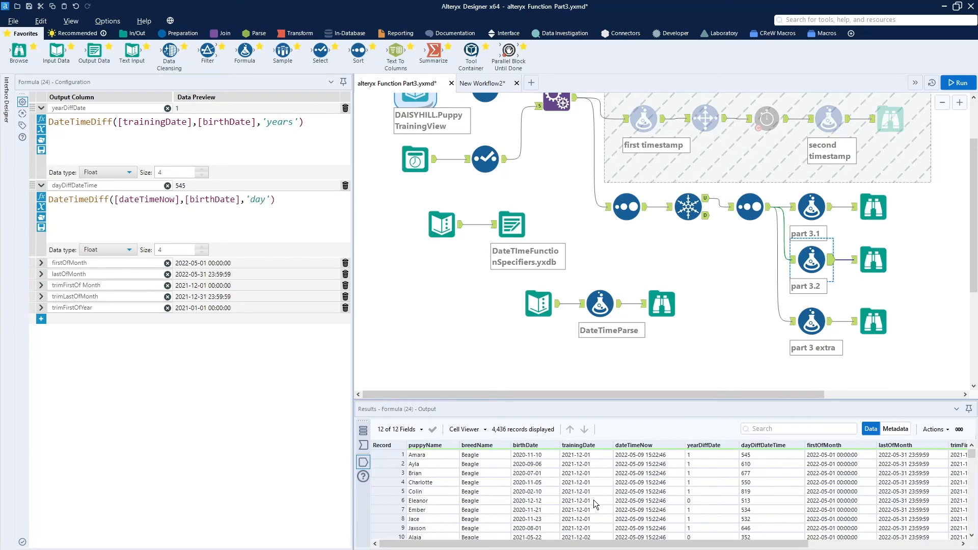
Examine the yearDiffDate and dayDiffDateTime values across the output records, returning to the first record.
scroll(594, 499, down, 15)
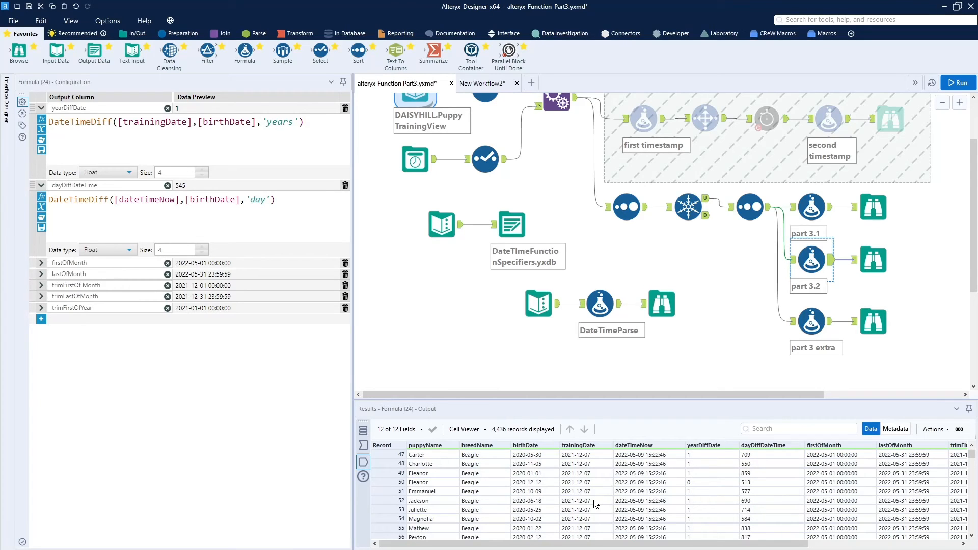
scroll(594, 500, up, 15)
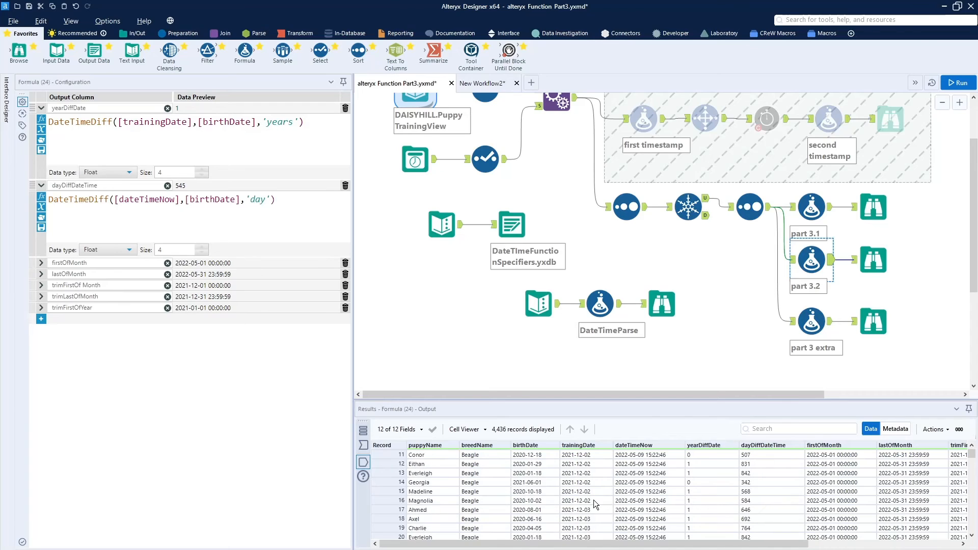
scroll(594, 500, down, 20)
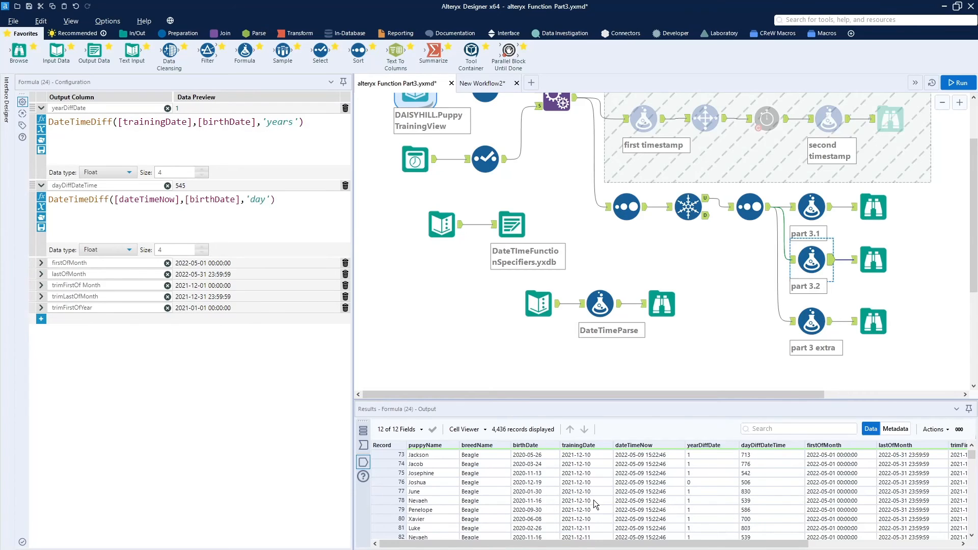
scroll(594, 499, up, 20)
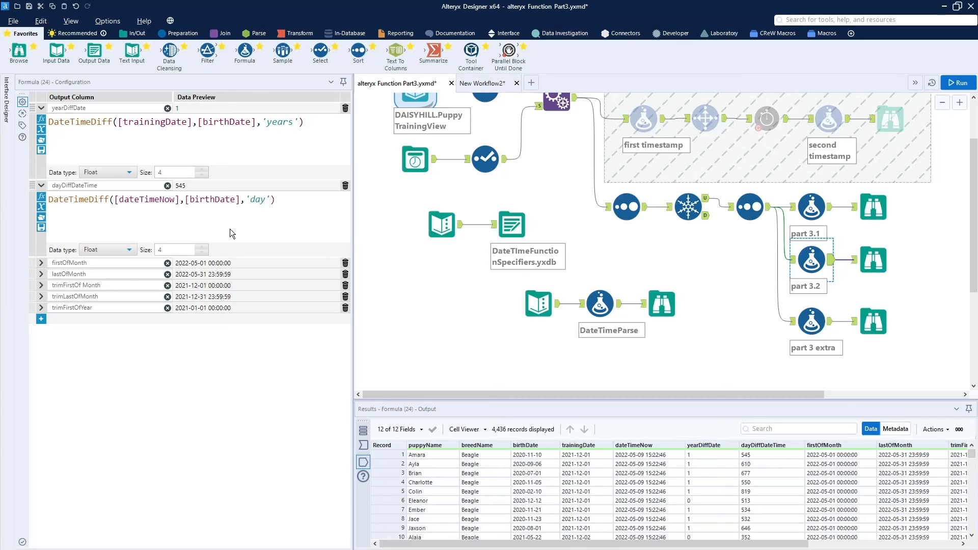
Expand the firstOfMonth and lastOfMonth expressions and bring their output columns into view in the results.
click(41, 263)
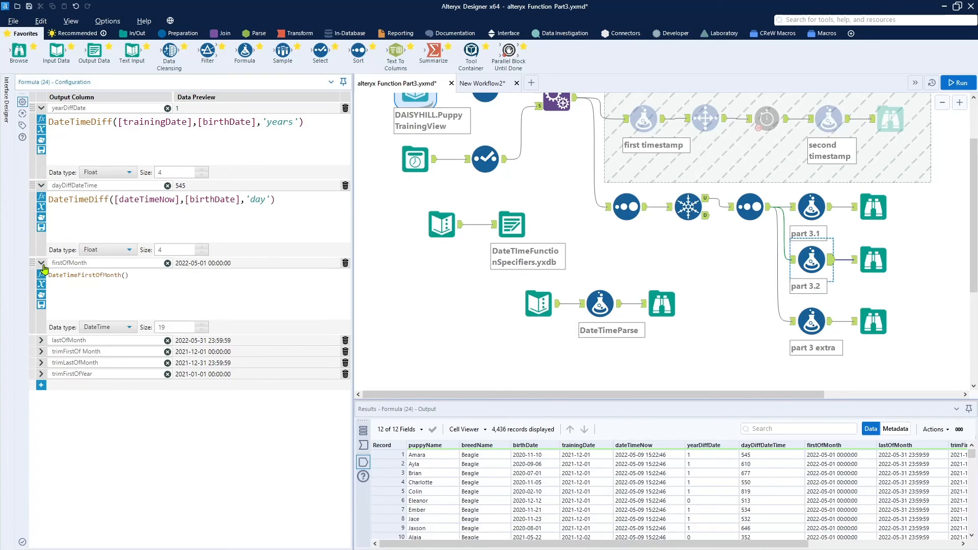
click(157, 286)
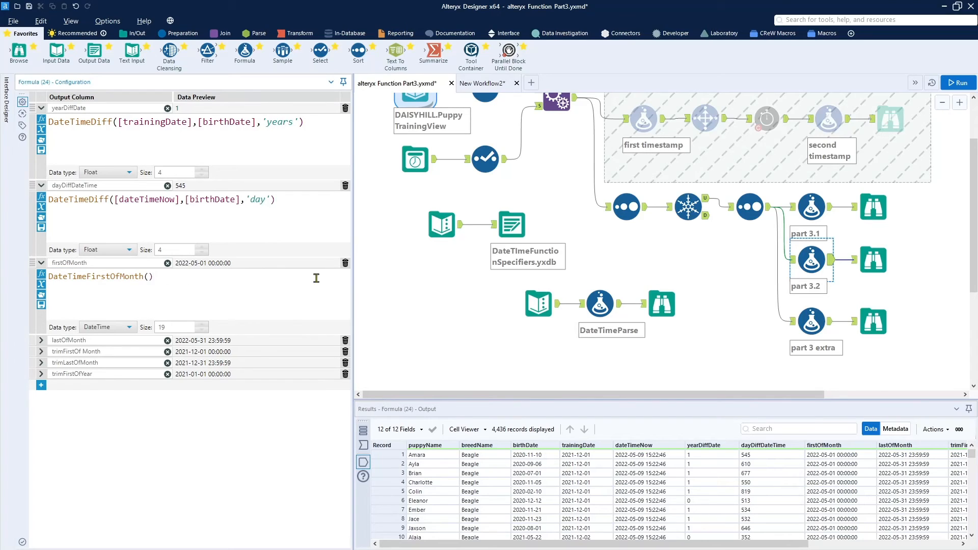
click(744, 535)
drag(744, 531, 735, 537)
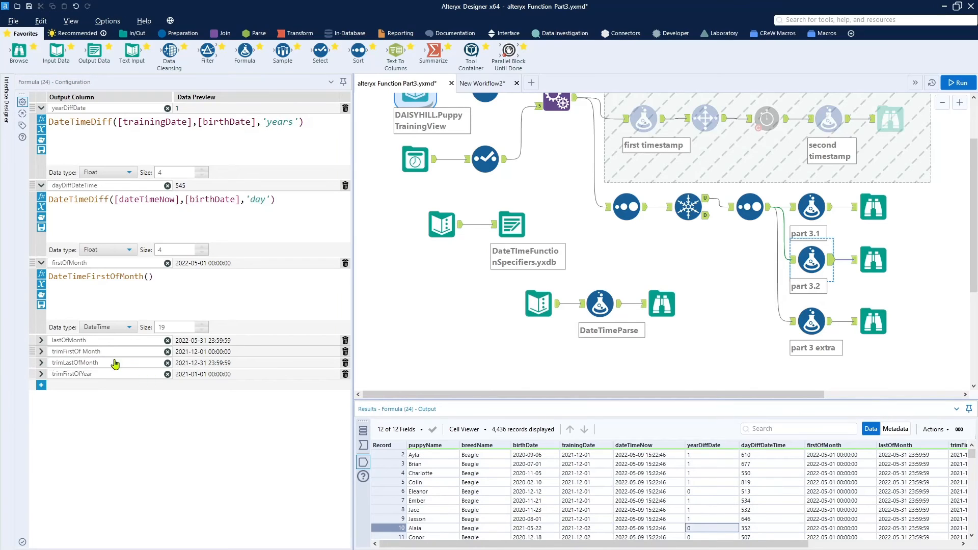
click(40, 341)
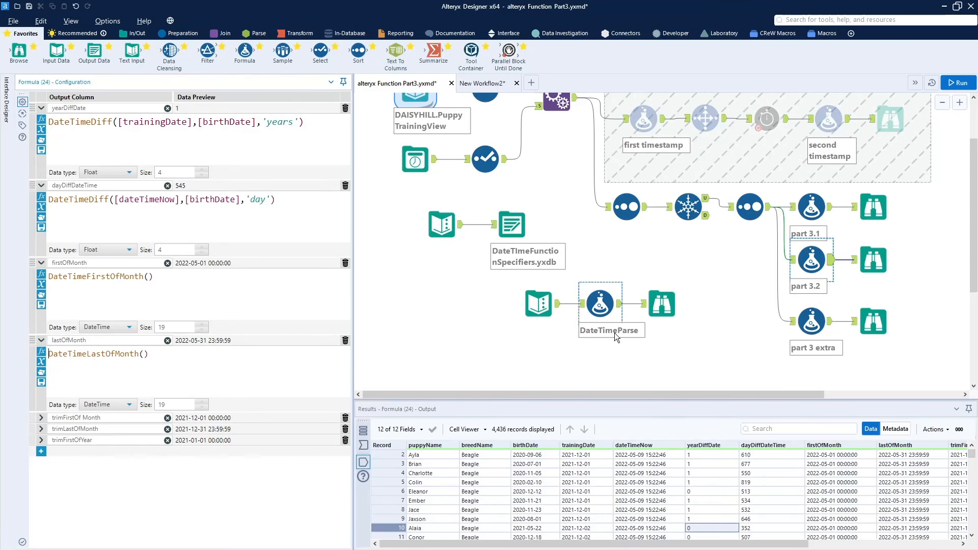
drag(741, 543, 861, 525)
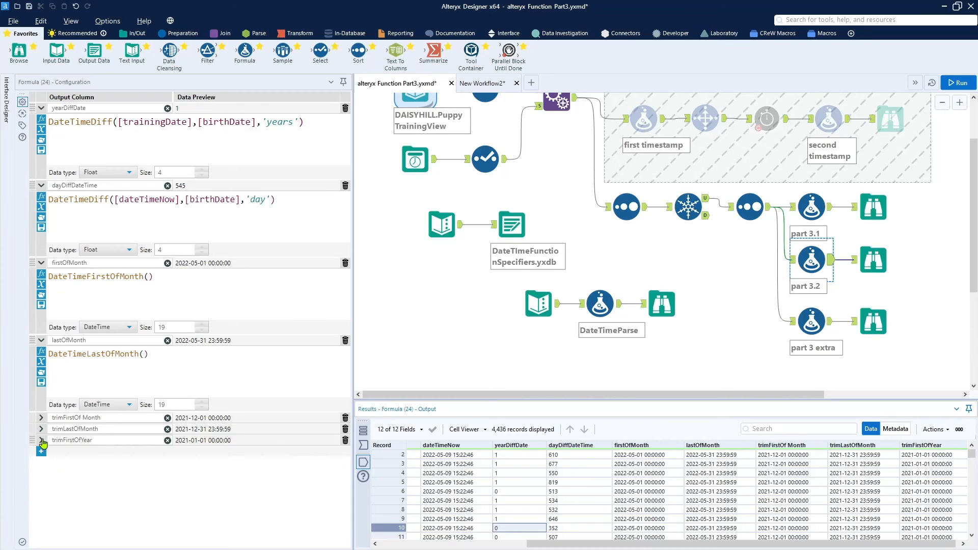
Expand and enlarge the trimFirstOf Month and trimLastOfMonth expressions, and collapse firstOfMonth and lastOfMonth.
click(41, 418)
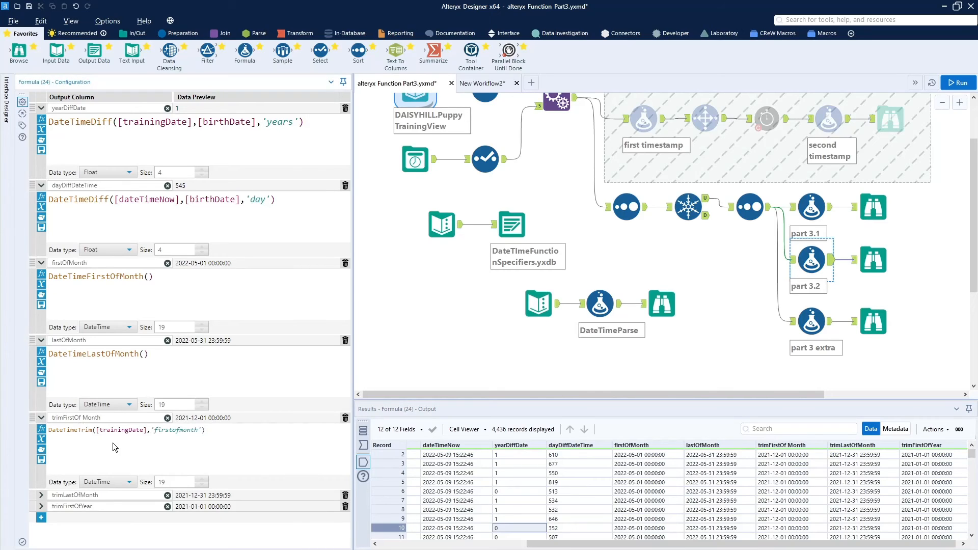
click(42, 495)
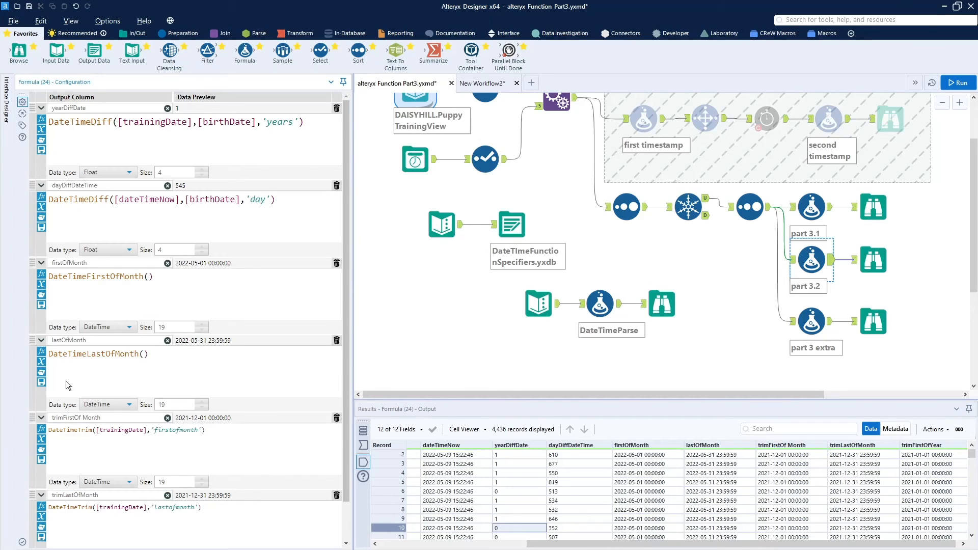
click(41, 340)
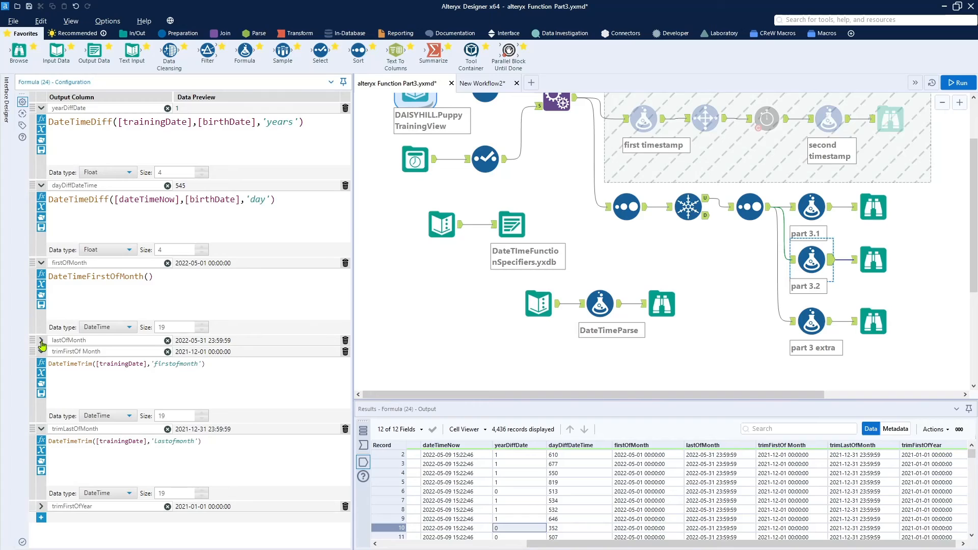
click(41, 263)
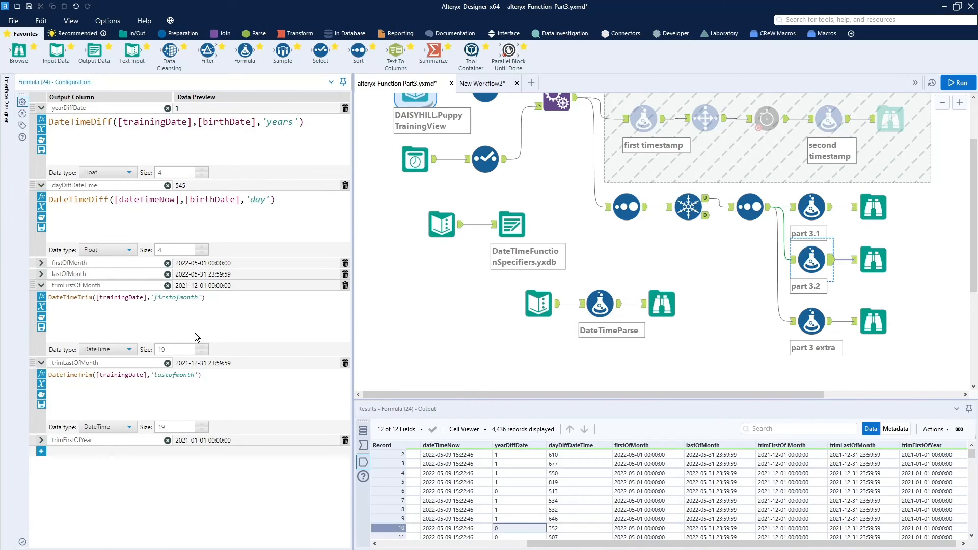
click(256, 320)
scroll(255, 320, up, 6)
scroll(261, 396, up, 5)
scroll(262, 396, up, 1)
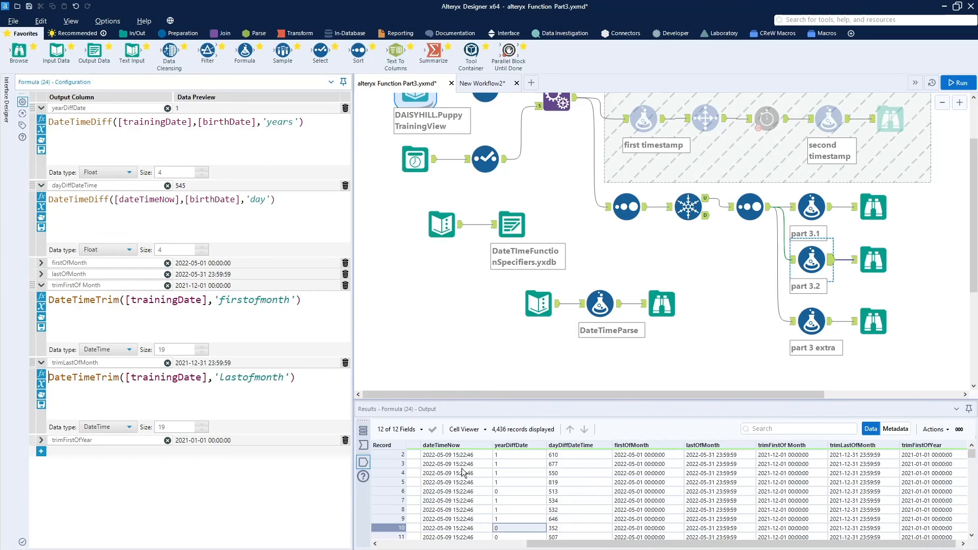
Compare trainingDate with the trimFirstOf Month and trimLastOfMonth values across the output records.
drag(593, 548, 539, 549)
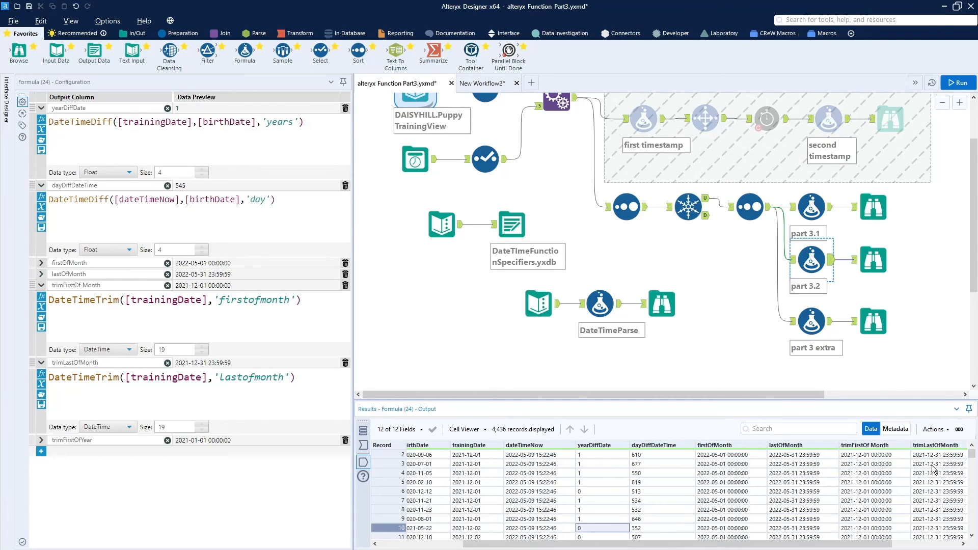
scroll(905, 502, down, 9)
scroll(905, 502, down, 20)
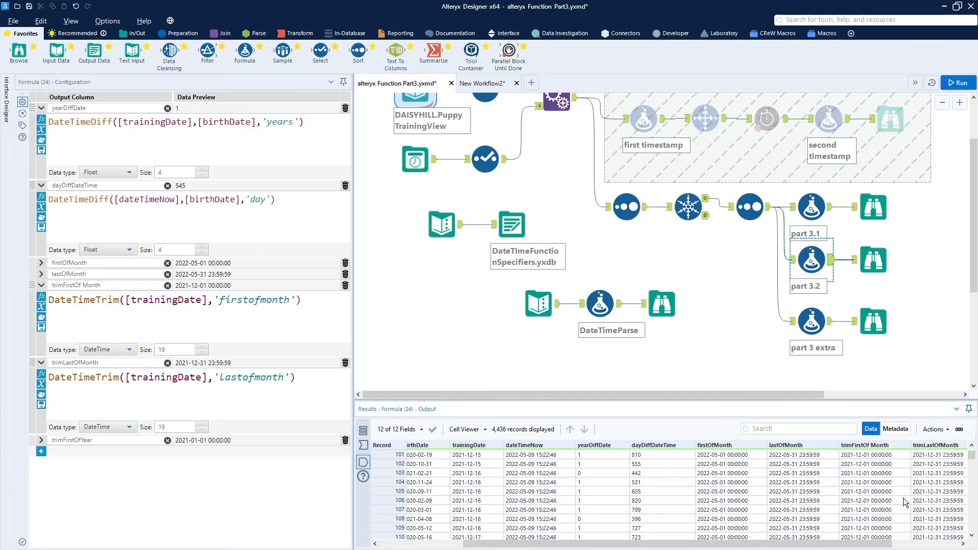
scroll(906, 502, down, 20)
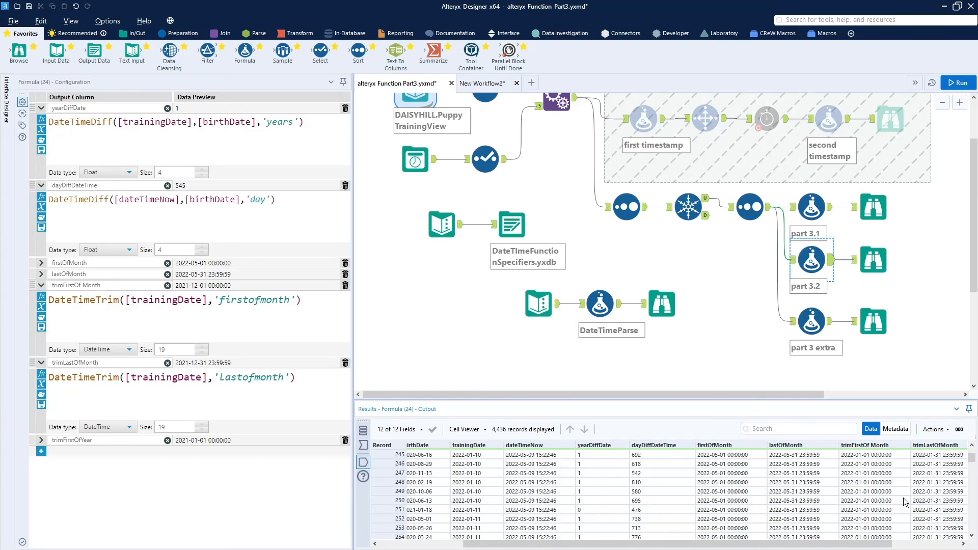
scroll(905, 502, down, 20)
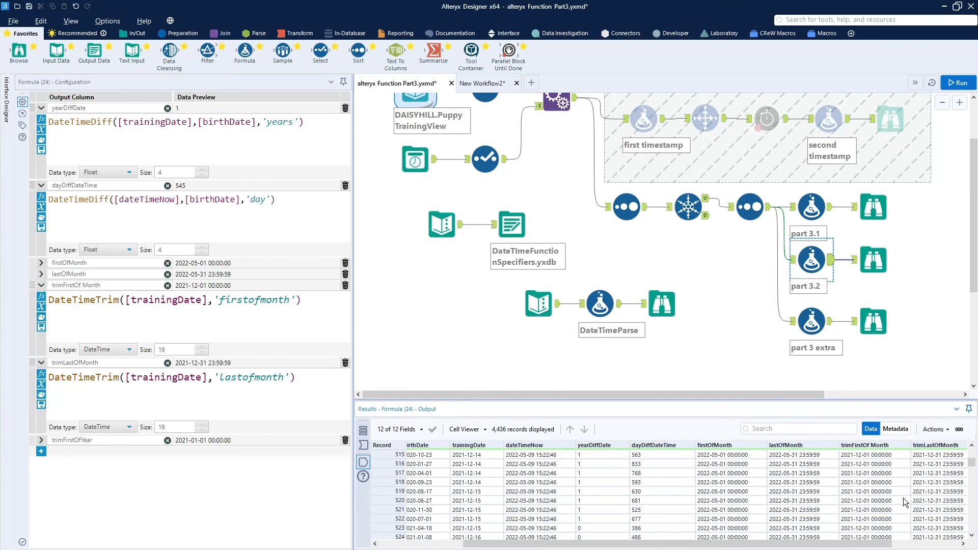
scroll(906, 501, down, 20)
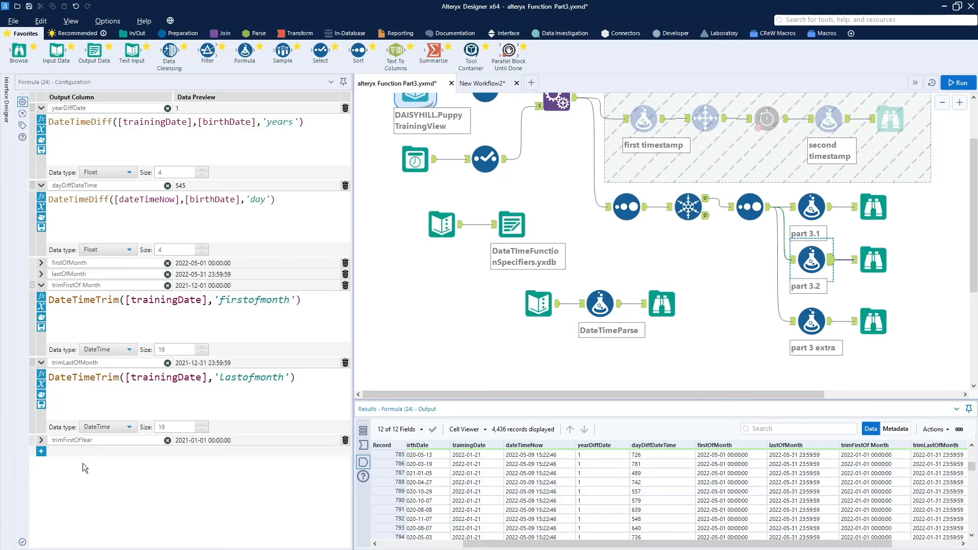
Expand and enlarge the trimFirstOfYear expression, and examine its values across the output records, returning to the first record.
click(41, 440)
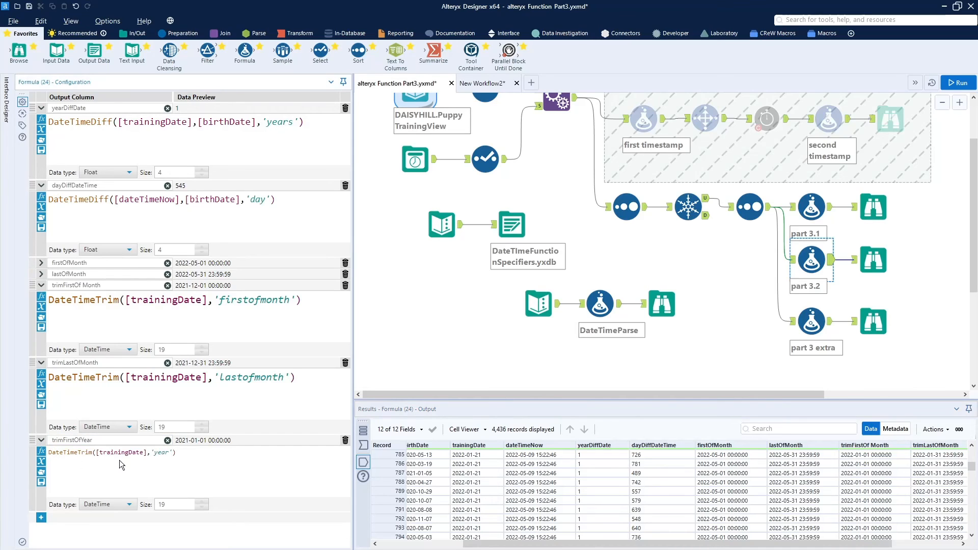
click(241, 454)
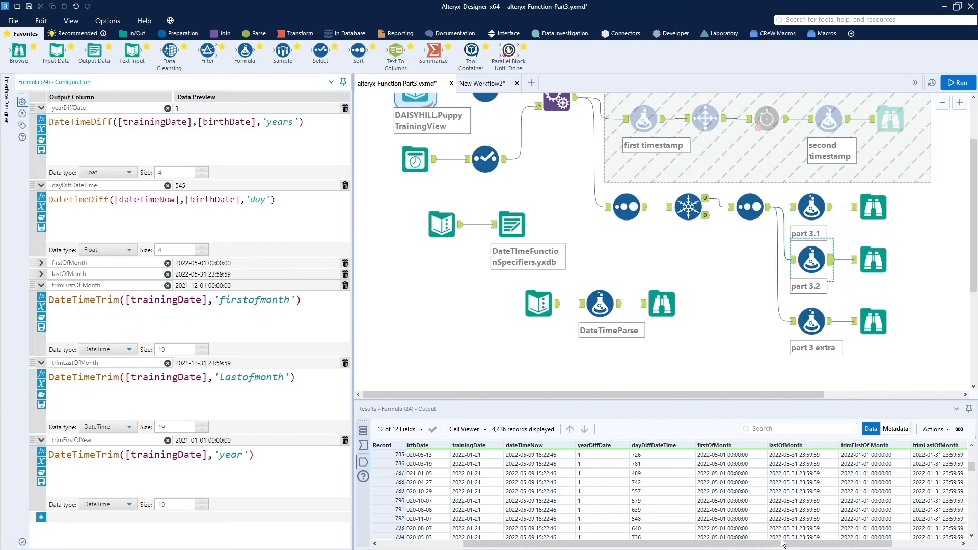
drag(794, 544, 903, 507)
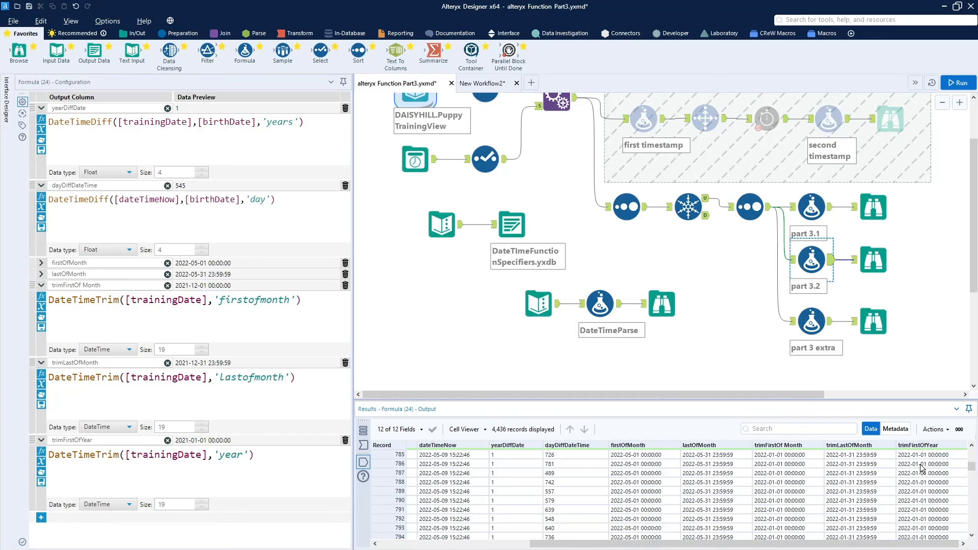
scroll(921, 465, down, 15)
click(921, 465)
scroll(920, 464, down, 18)
drag(974, 475, 972, 452)
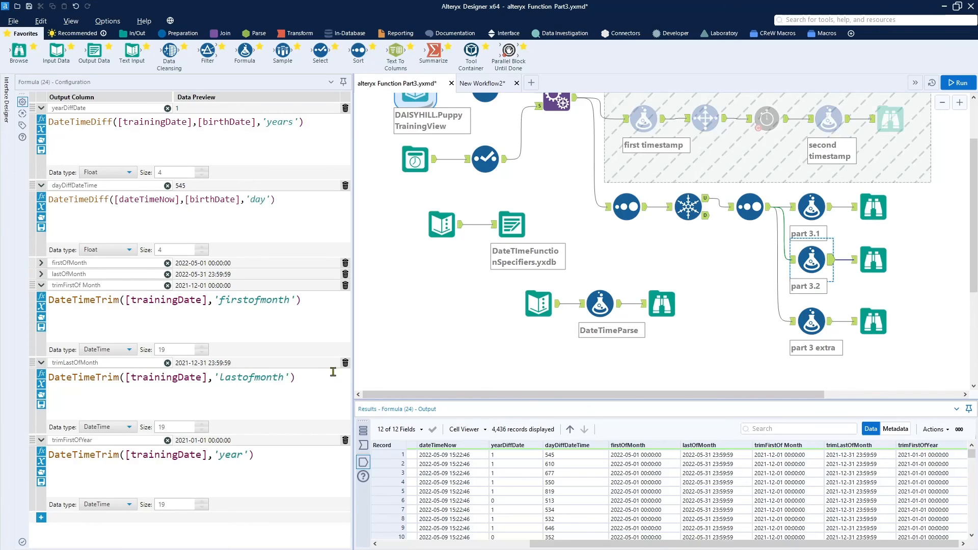
Open the part 3 extra formula, enlarge the endOfBirthYear expression, and widen the configuration pane so its comments fit on single lines.
click(814, 319)
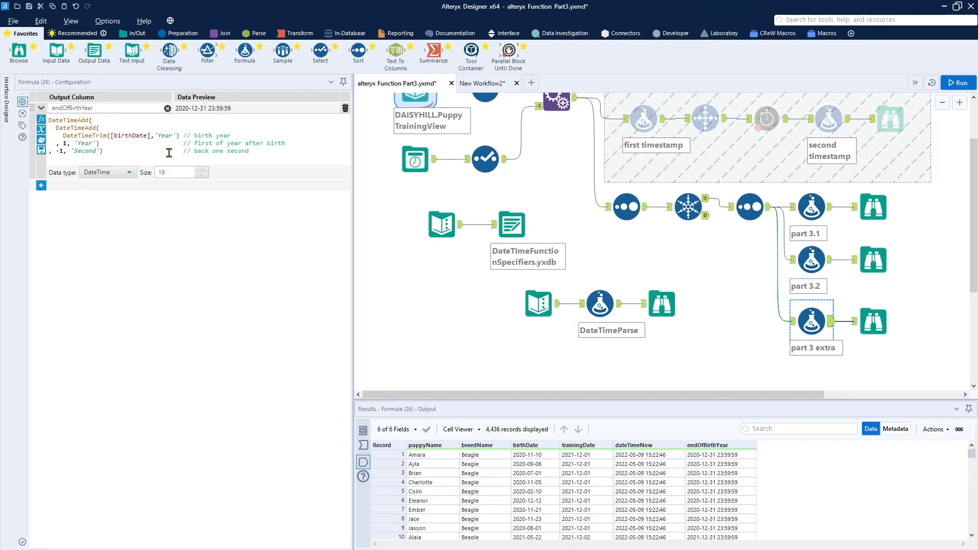
scroll(162, 140, up, 5)
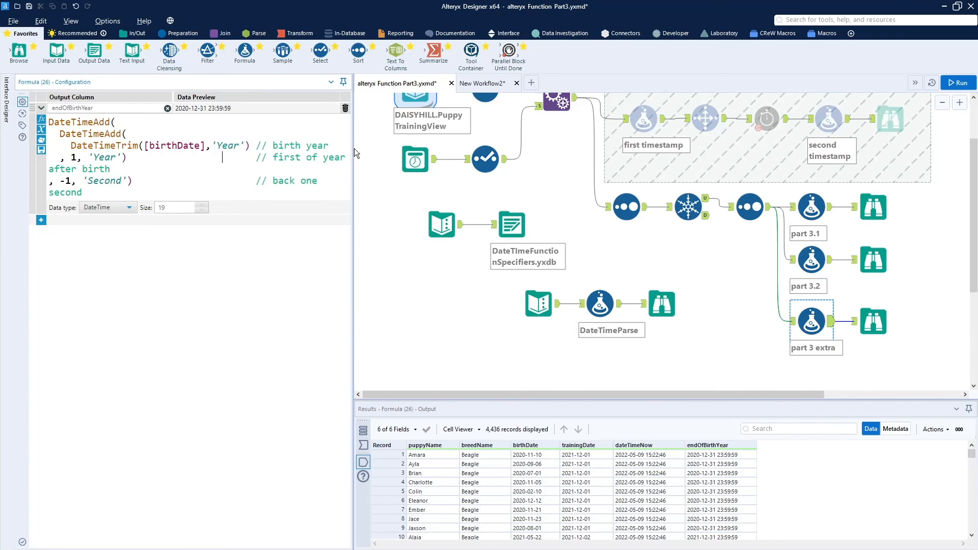
drag(353, 153, 513, 131)
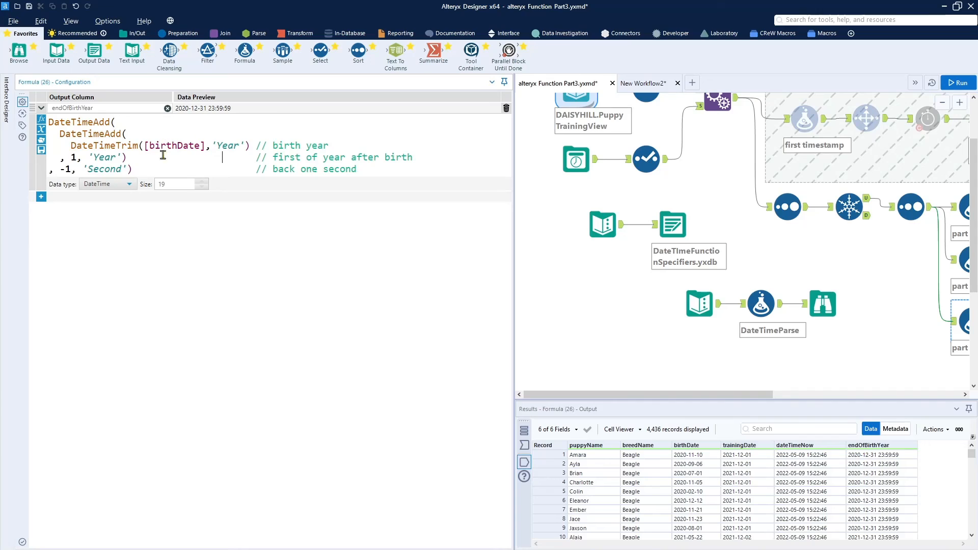
Highlight the DateTimeTrim call and the inner DateTimeAdd in endOfBirthYear, and select the first record's endOfBirthYear value in the results.
drag(71, 145, 132, 155)
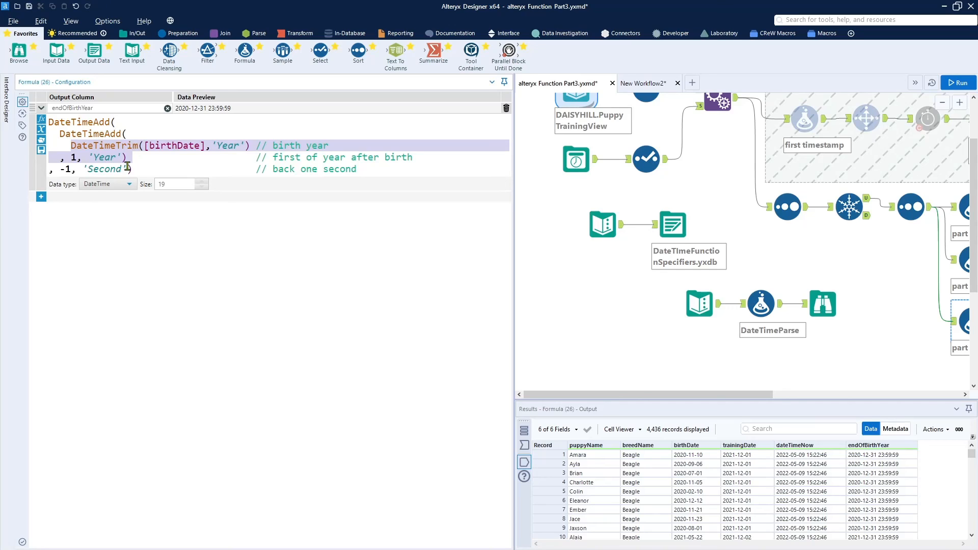
drag(65, 148, 260, 145)
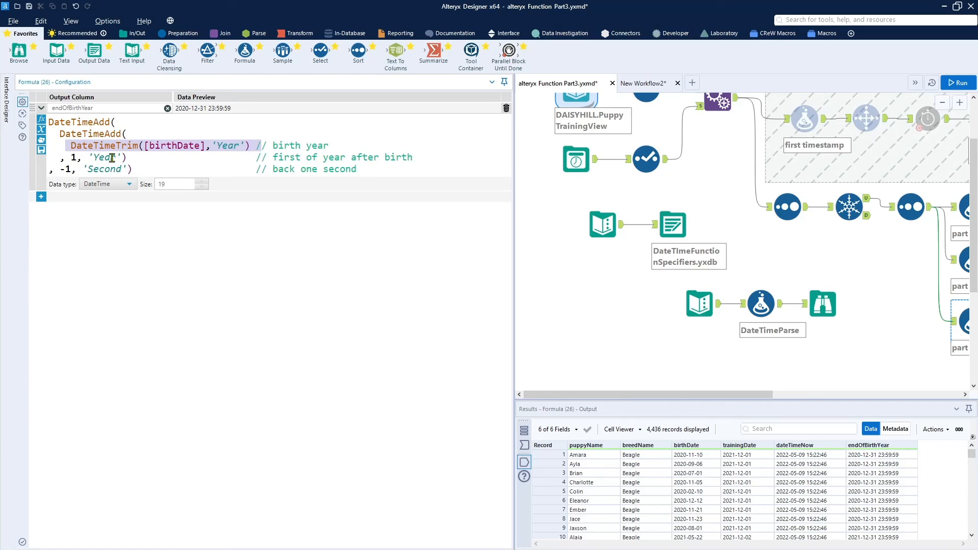
drag(59, 133, 131, 157)
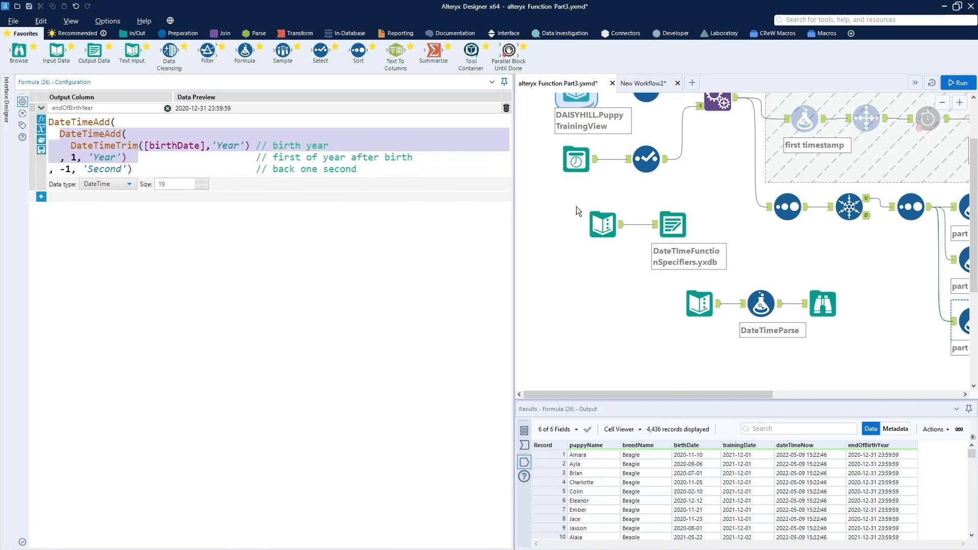
click(867, 456)
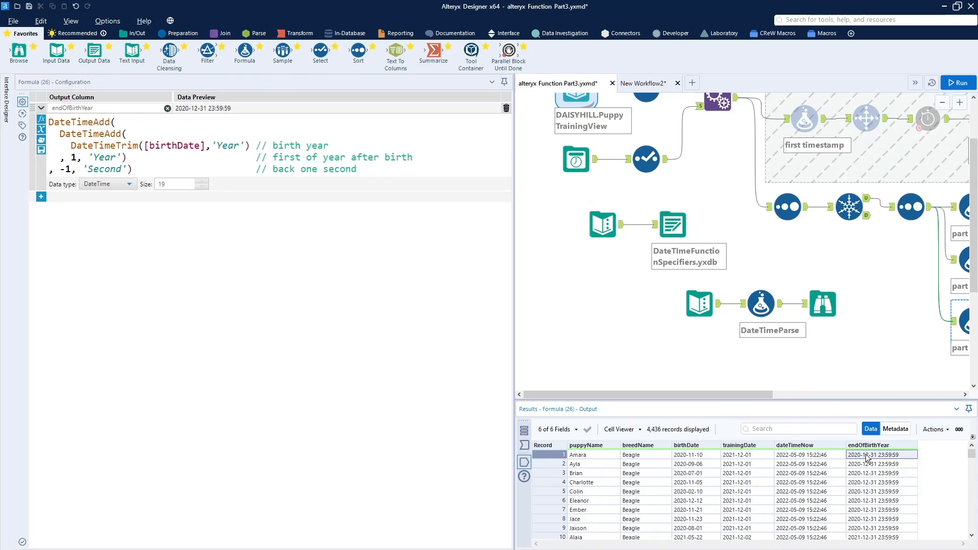